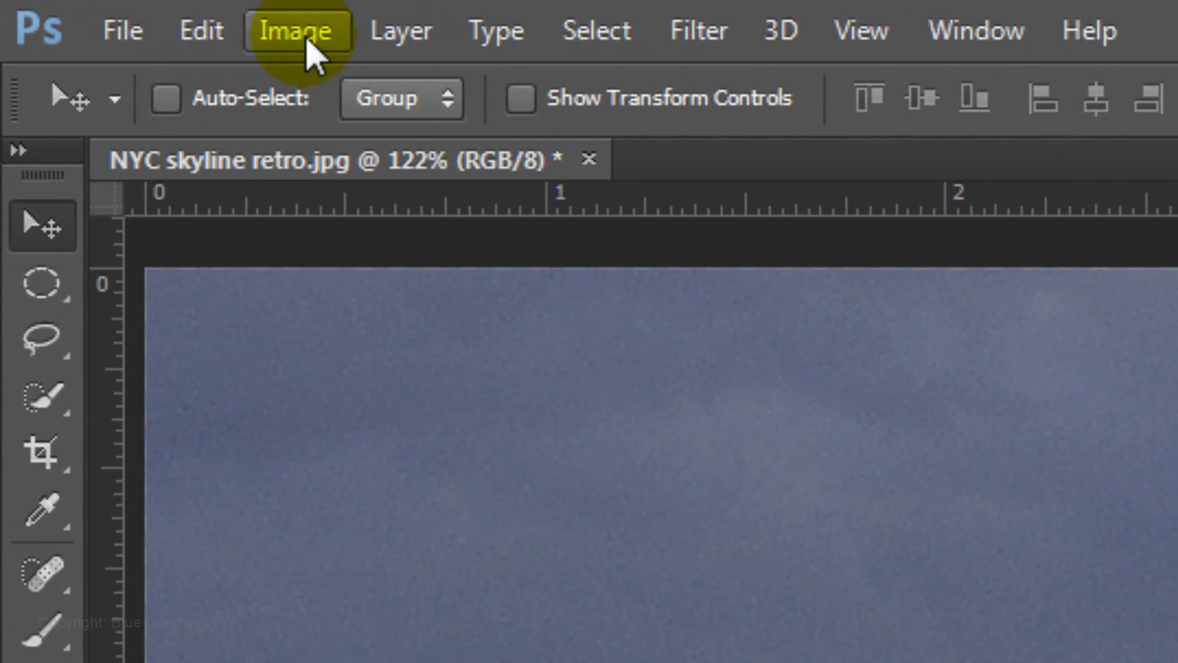
# Convert the NYC skyline image to Grayscale mode, discarding its color information.
pyautogui.click(306, 42)
pyautogui.moveTo(315, 98)
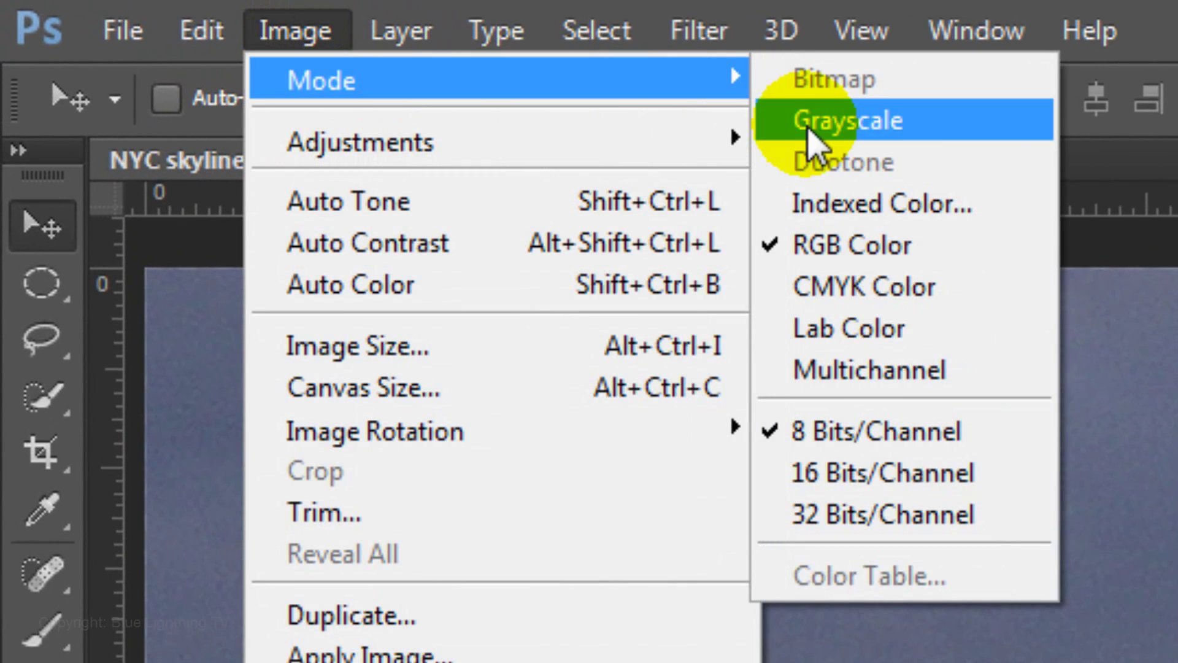
pyautogui.click(808, 128)
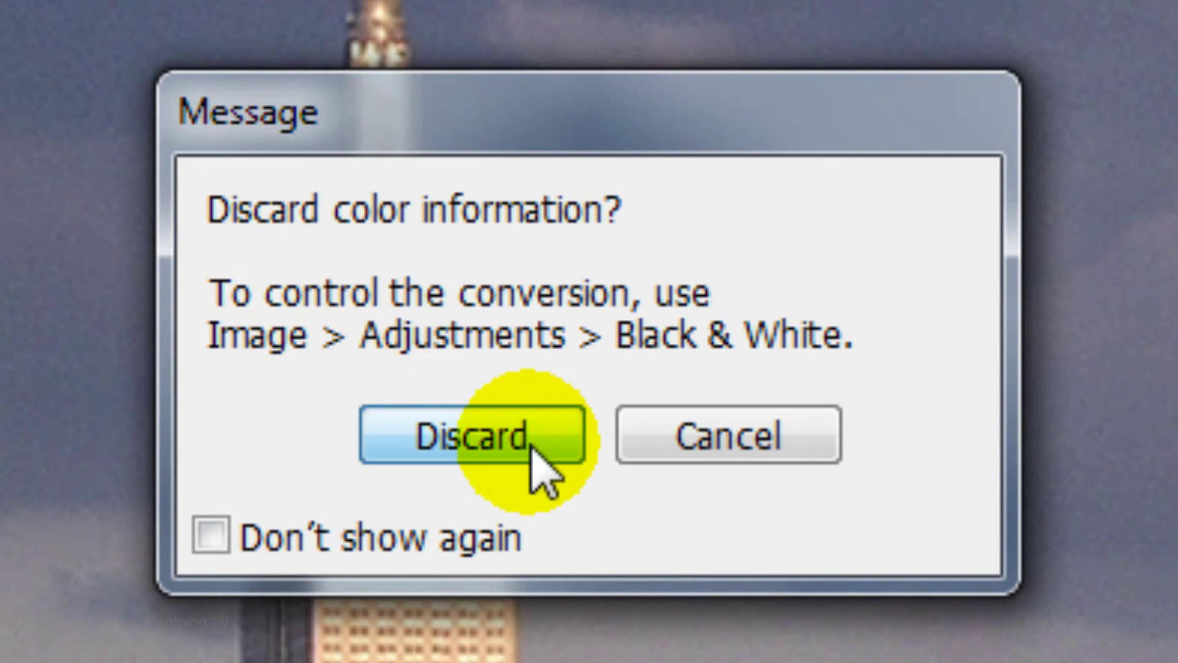
pyautogui.click(531, 447)
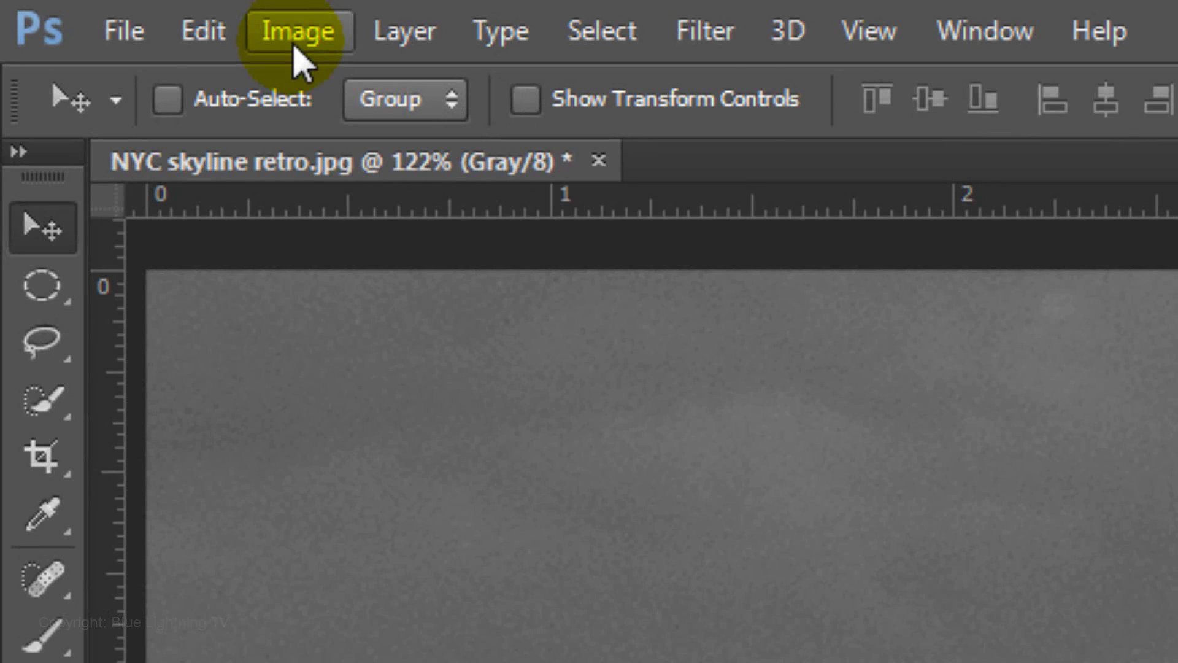
# Start converting the grayscale image to Duotone mode with Quadtone as the type.
pyautogui.click(294, 50)
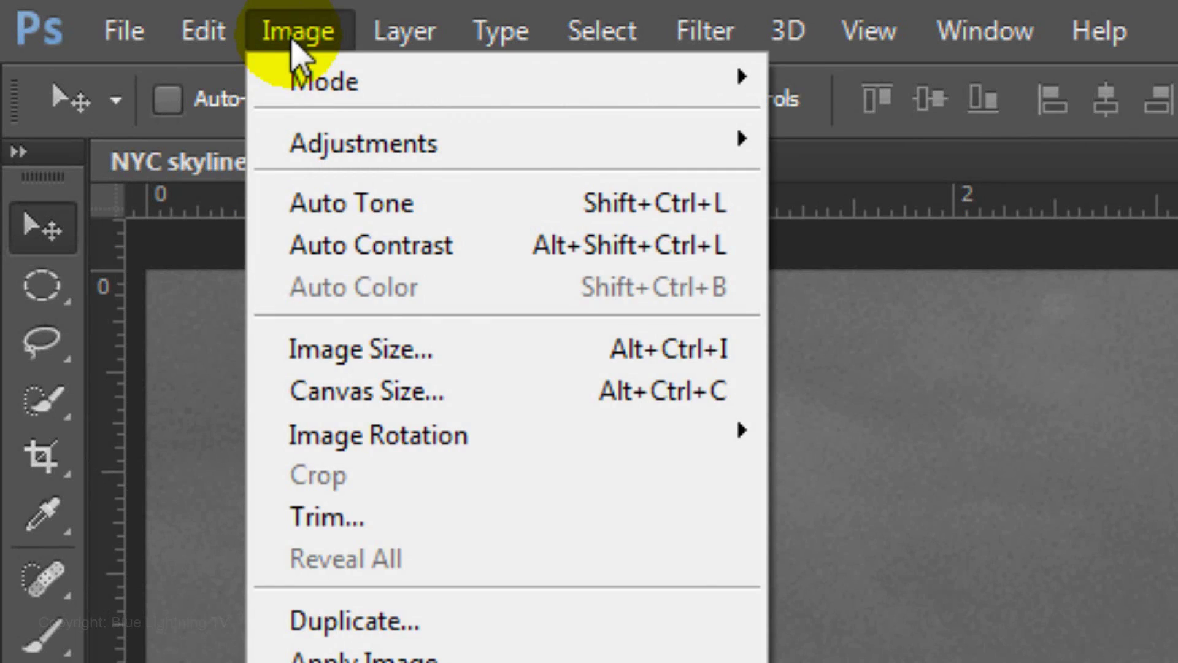
pyautogui.moveTo(314, 89)
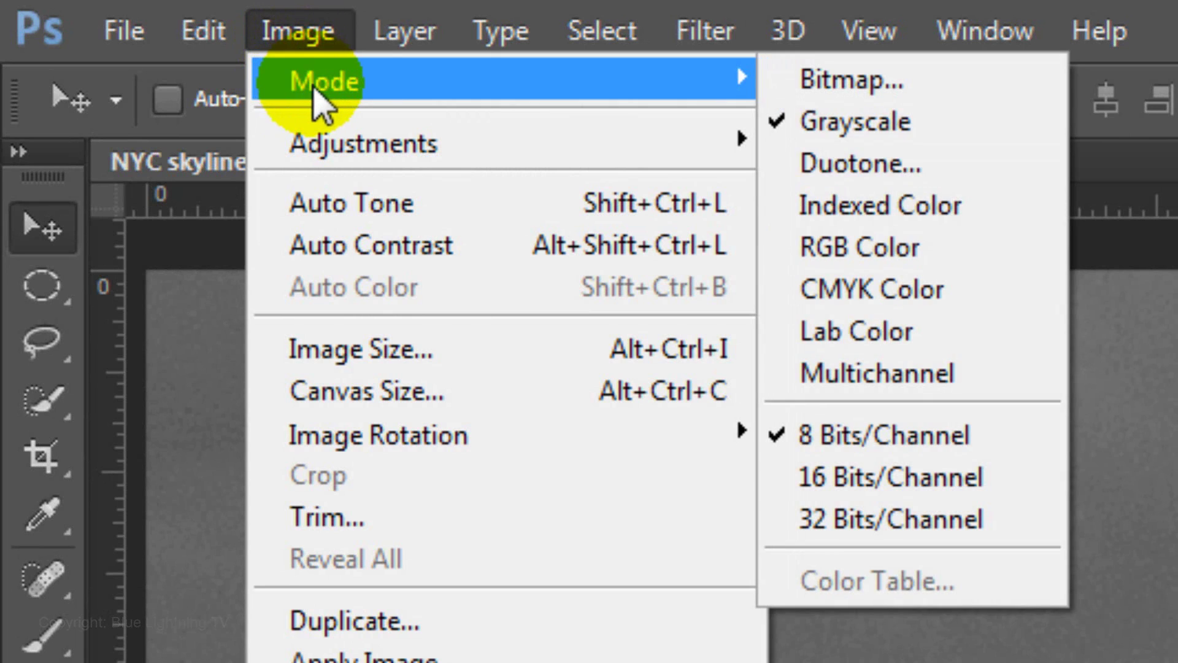
pyautogui.click(878, 175)
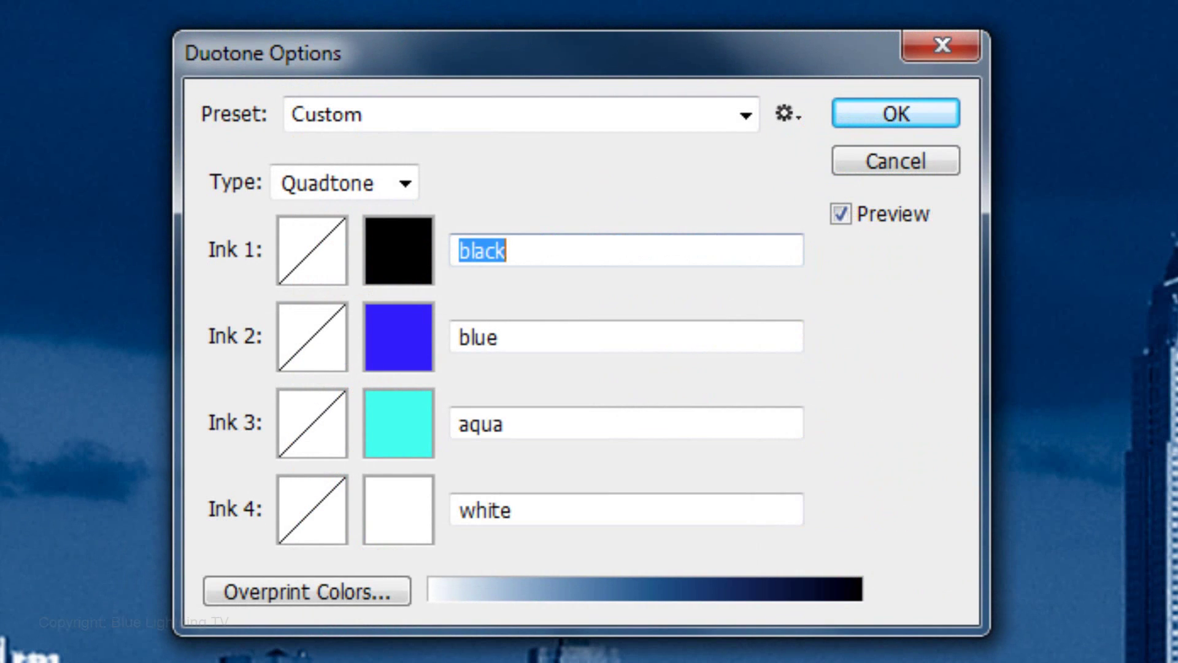
pyautogui.click(405, 183)
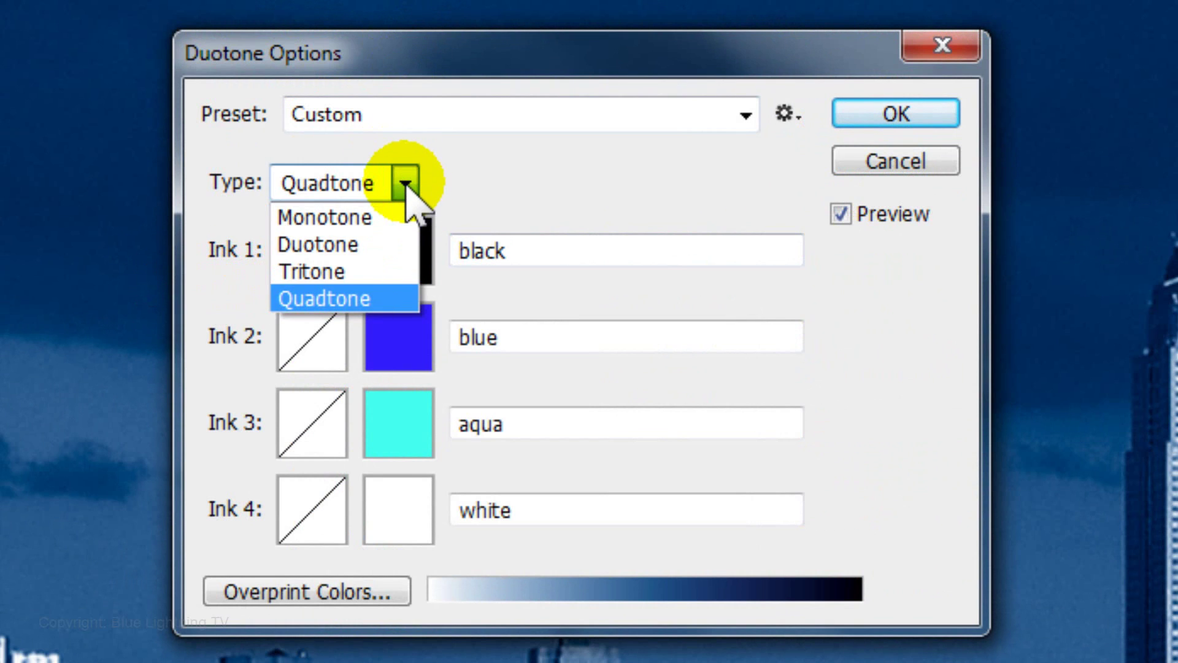
pyautogui.click(402, 184)
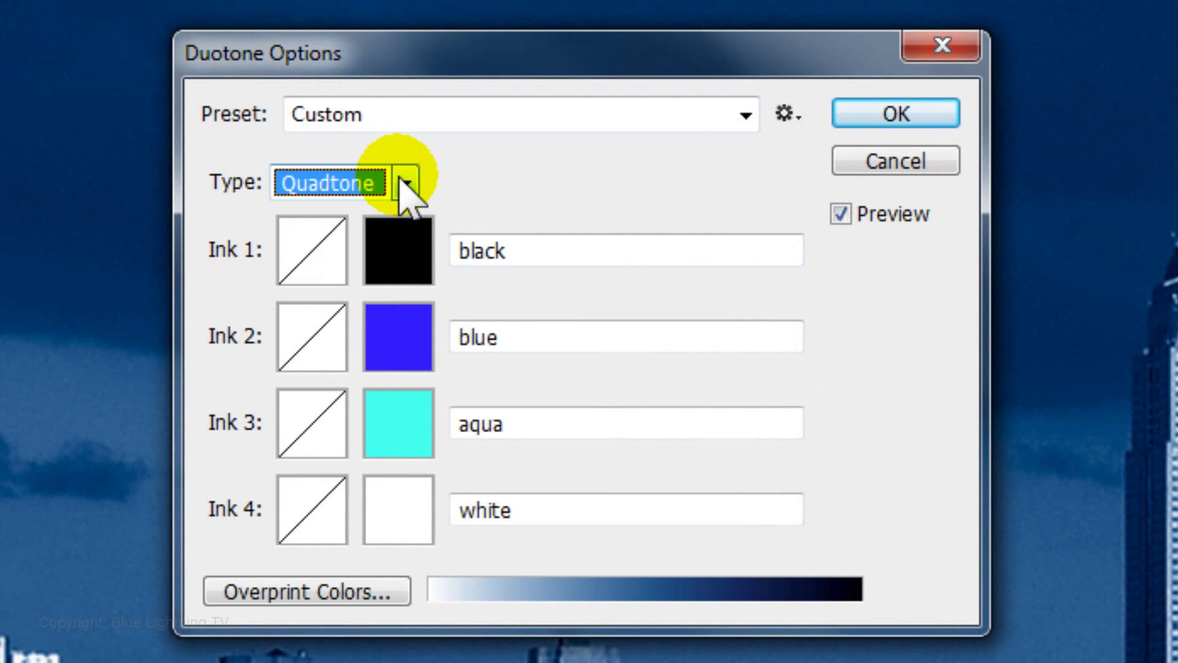
pyautogui.click(400, 246)
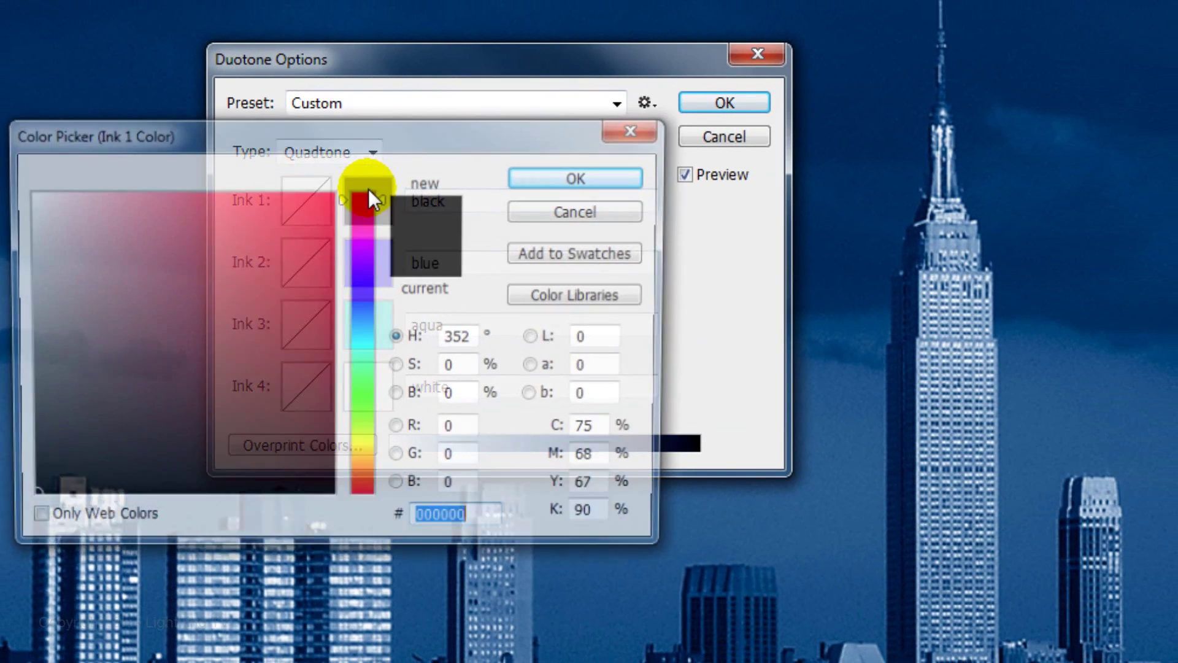
pyautogui.click(334, 193)
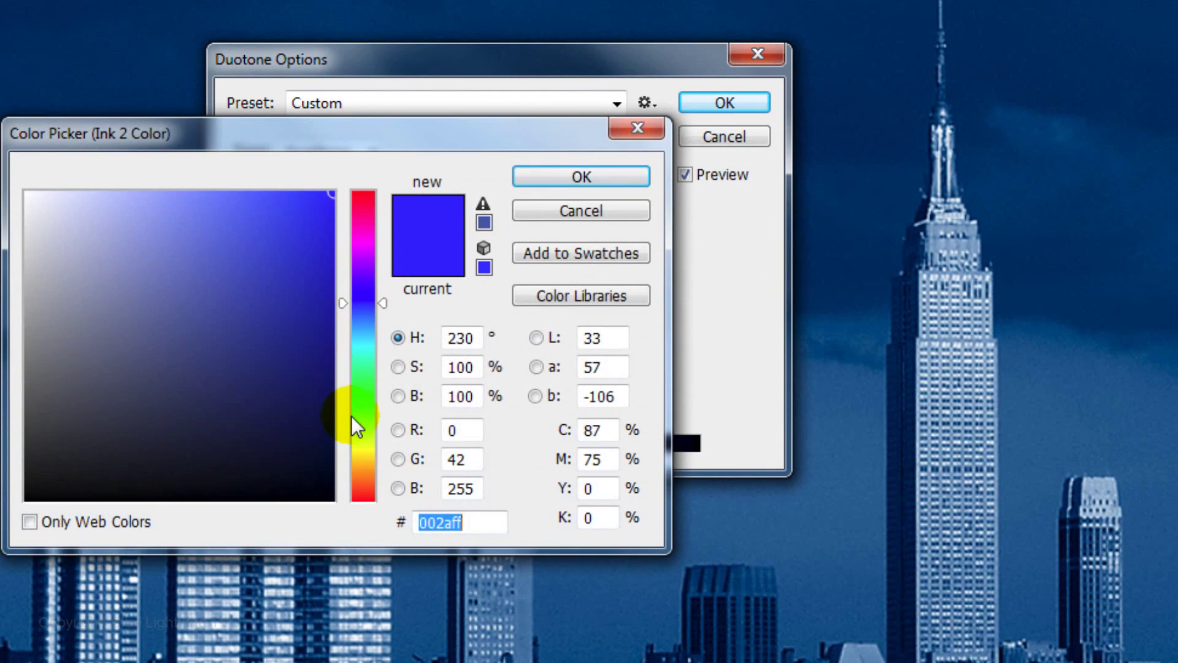
pyautogui.click(358, 423)
pyautogui.click(577, 211)
pyautogui.click(395, 367)
pyautogui.click(367, 480)
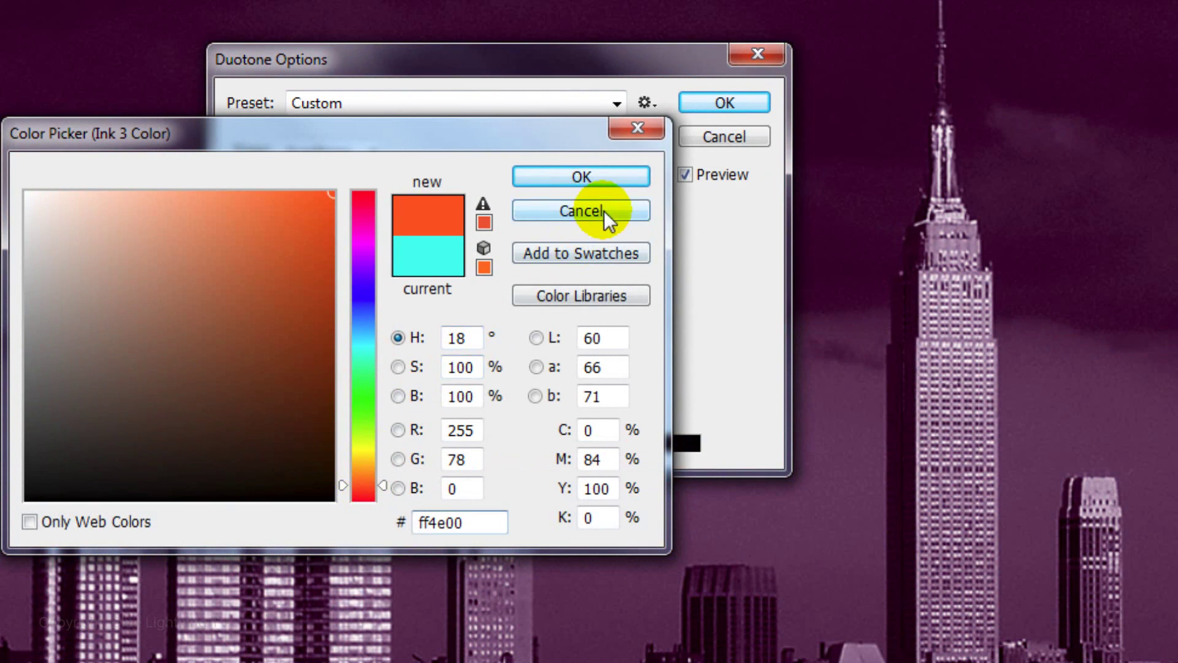
pyautogui.click(580, 210)
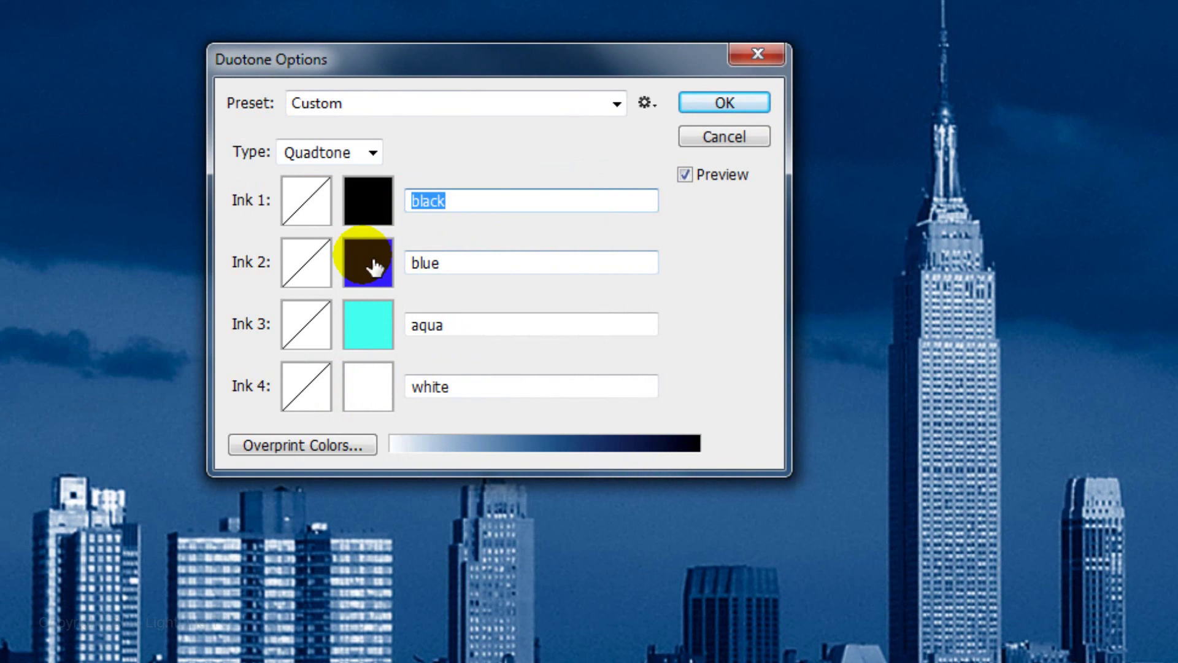
# Set Ink 2 to 002aff and Ink 3 to 00fff0, and apply the quadtone to the image.
pyautogui.click(374, 265)
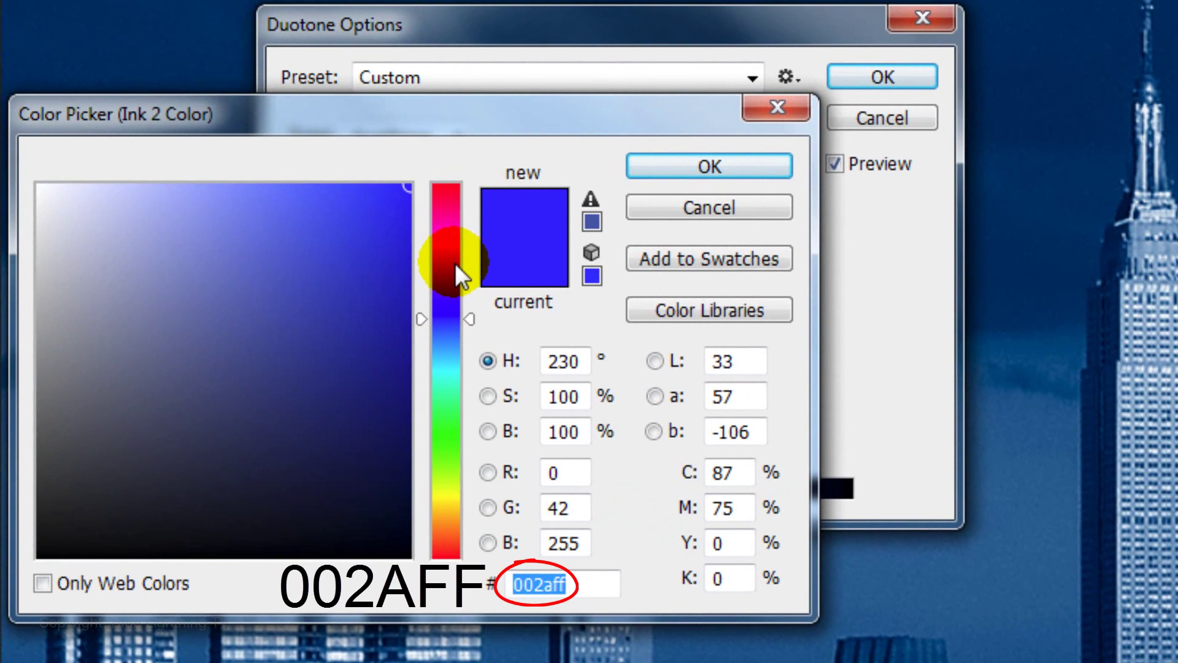
pyautogui.click(709, 165)
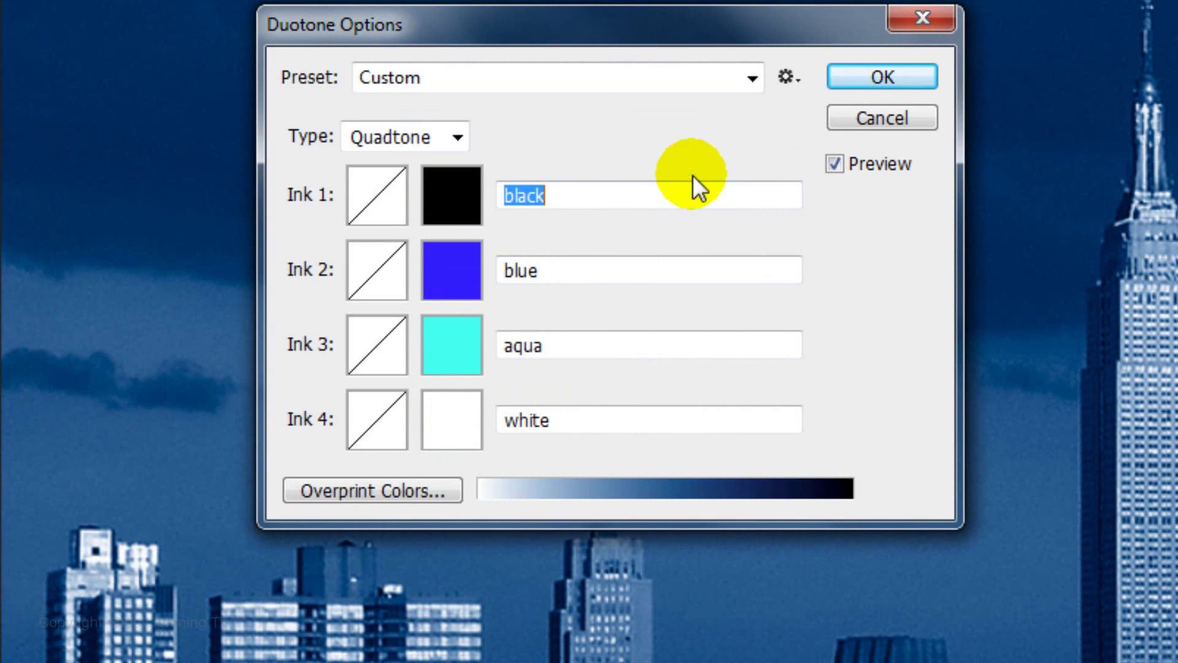
pyautogui.click(463, 353)
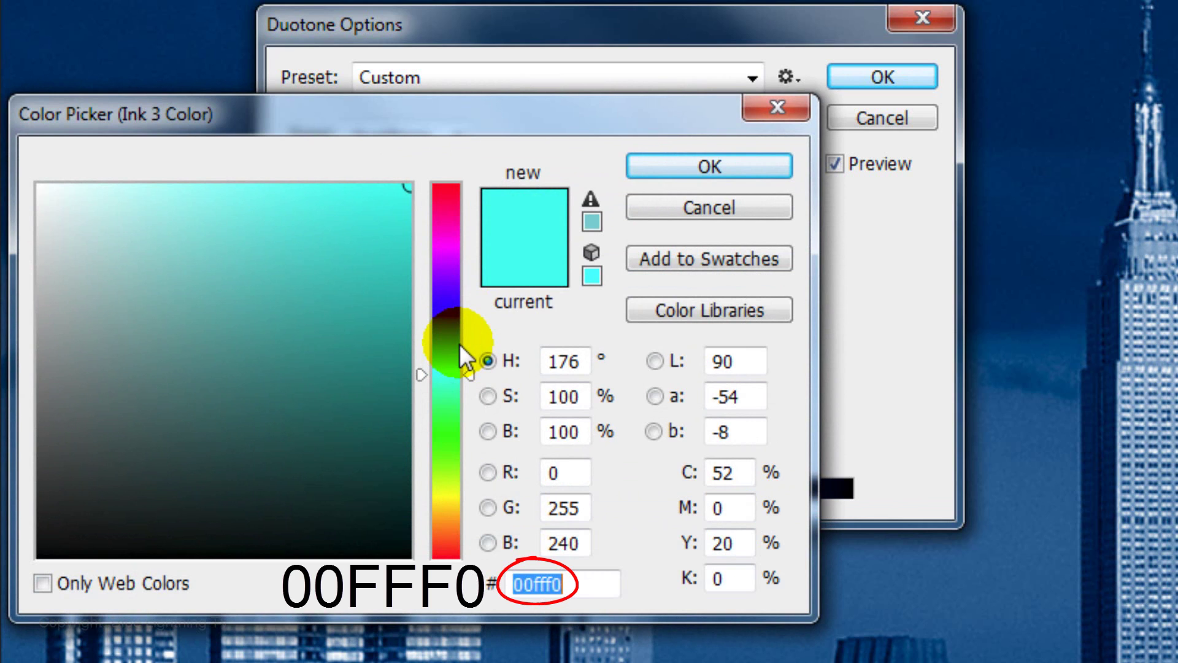
pyautogui.click(687, 171)
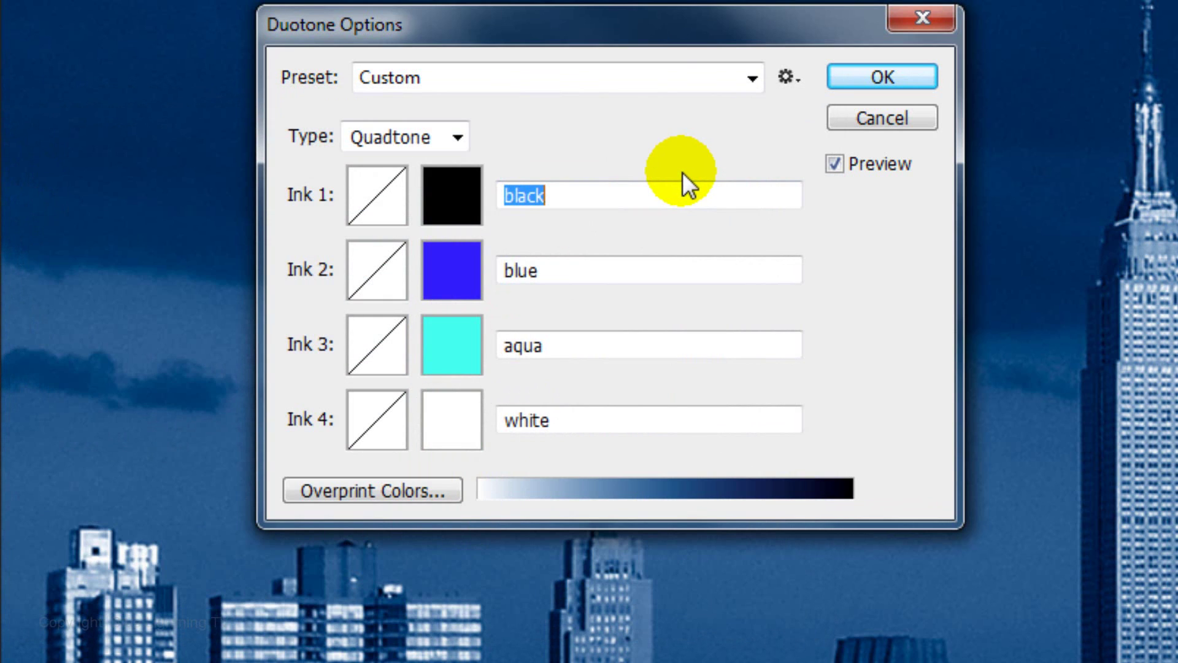
pyautogui.click(882, 77)
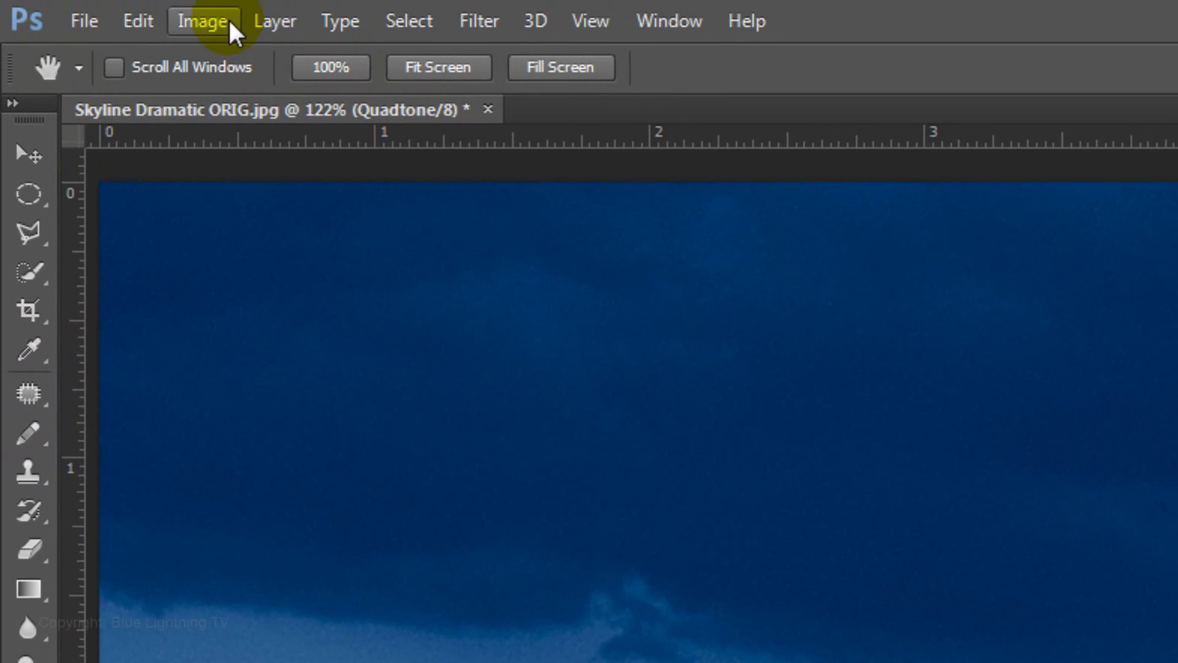
# Convert the quadtone image to RGB Color mode.
pyautogui.click(212, 19)
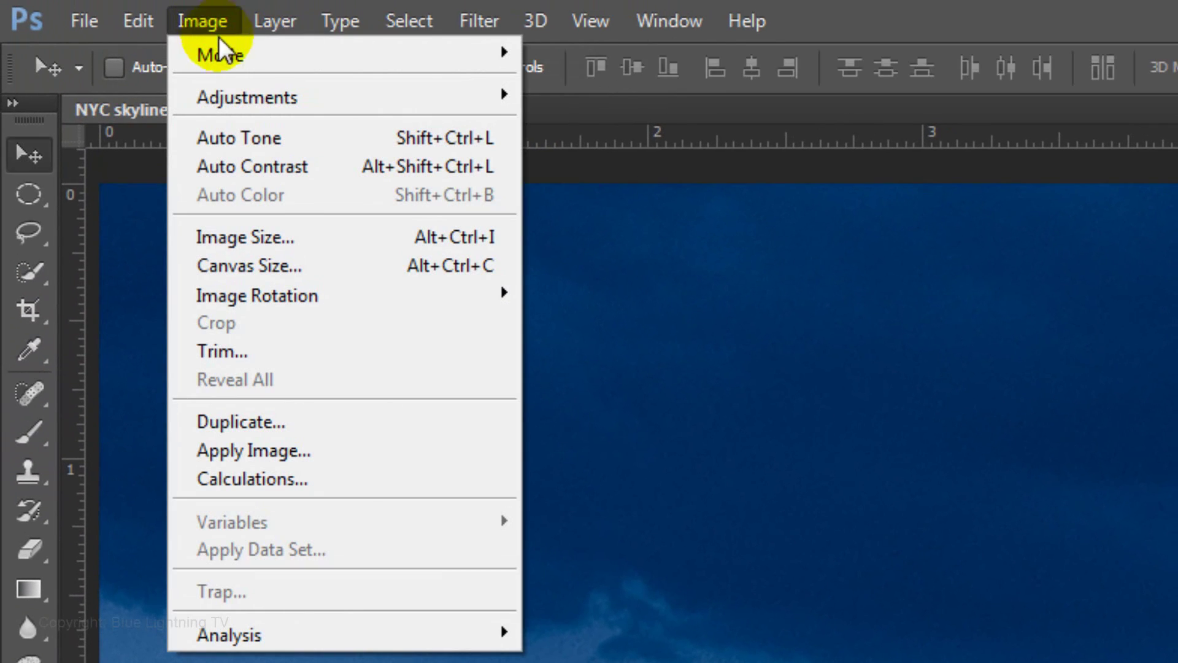
pyautogui.moveTo(218, 53)
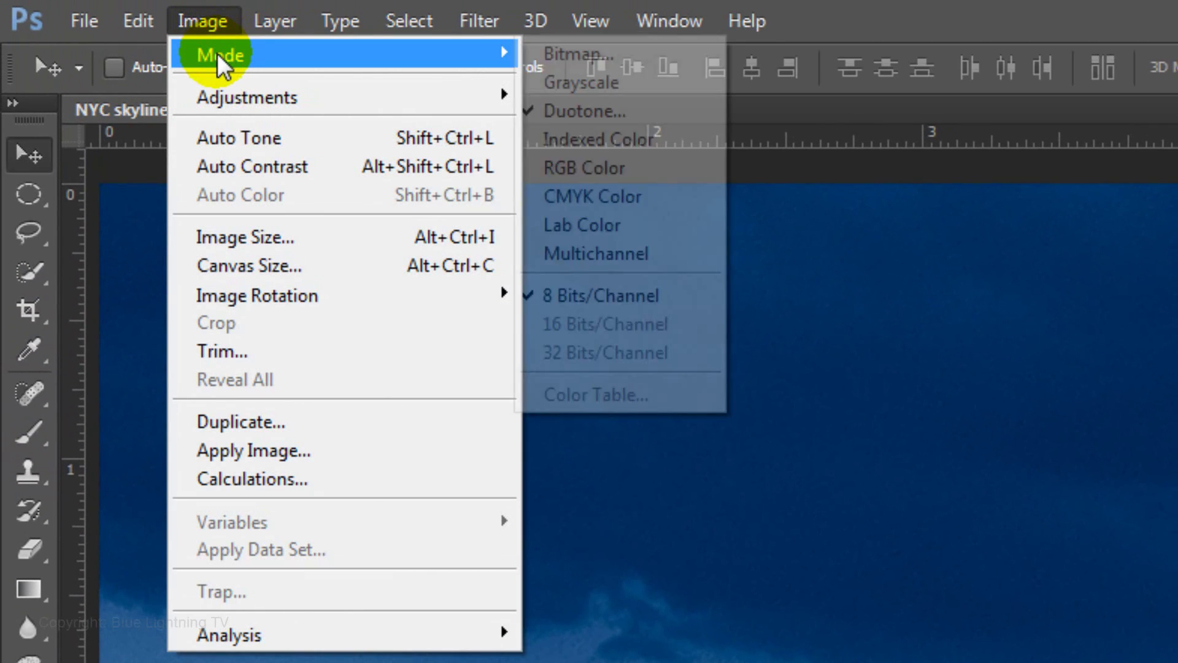
pyautogui.click(624, 167)
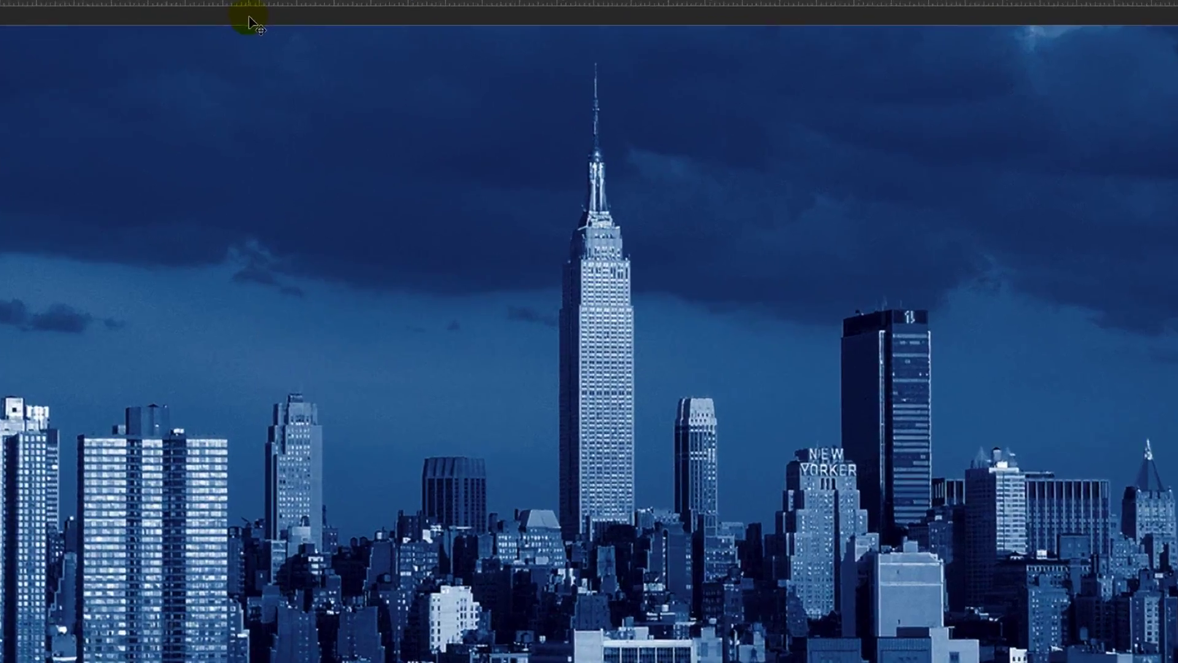
# Brighten the image with a Levels adjustment, setting the highlight input level to 178.
pyautogui.hotkey('ctrl', 'l')
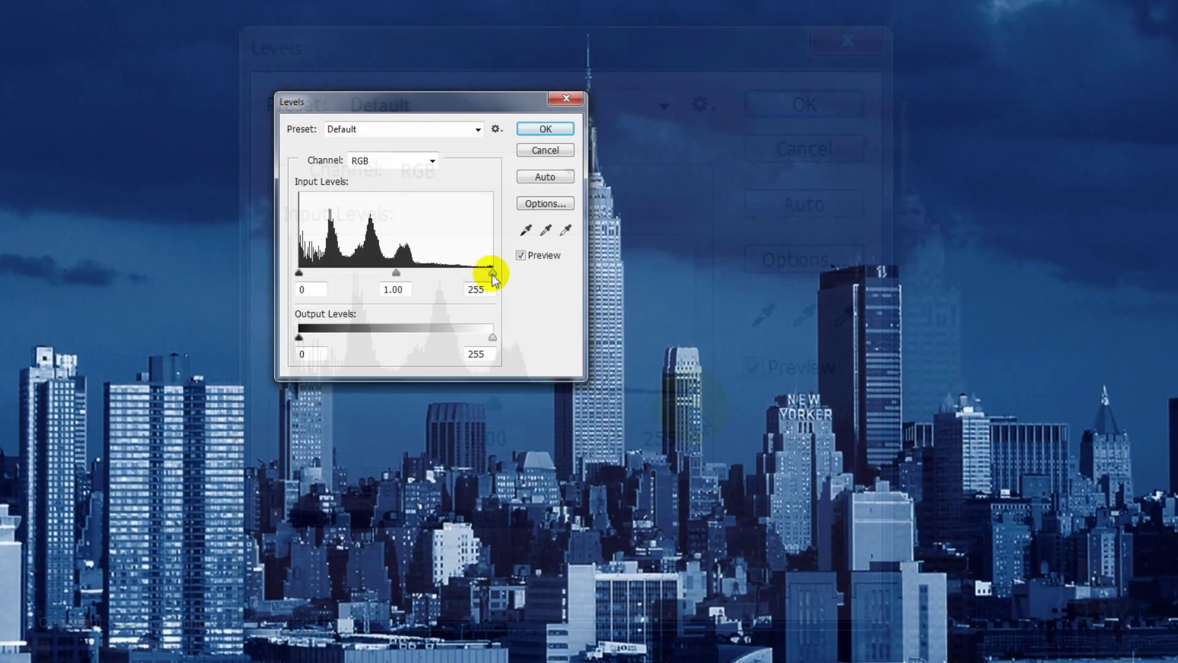
pyautogui.moveTo(693, 406); pyautogui.dragTo(640, 407)
pyautogui.moveTo(467, 276); pyautogui.dragTo(435, 277)
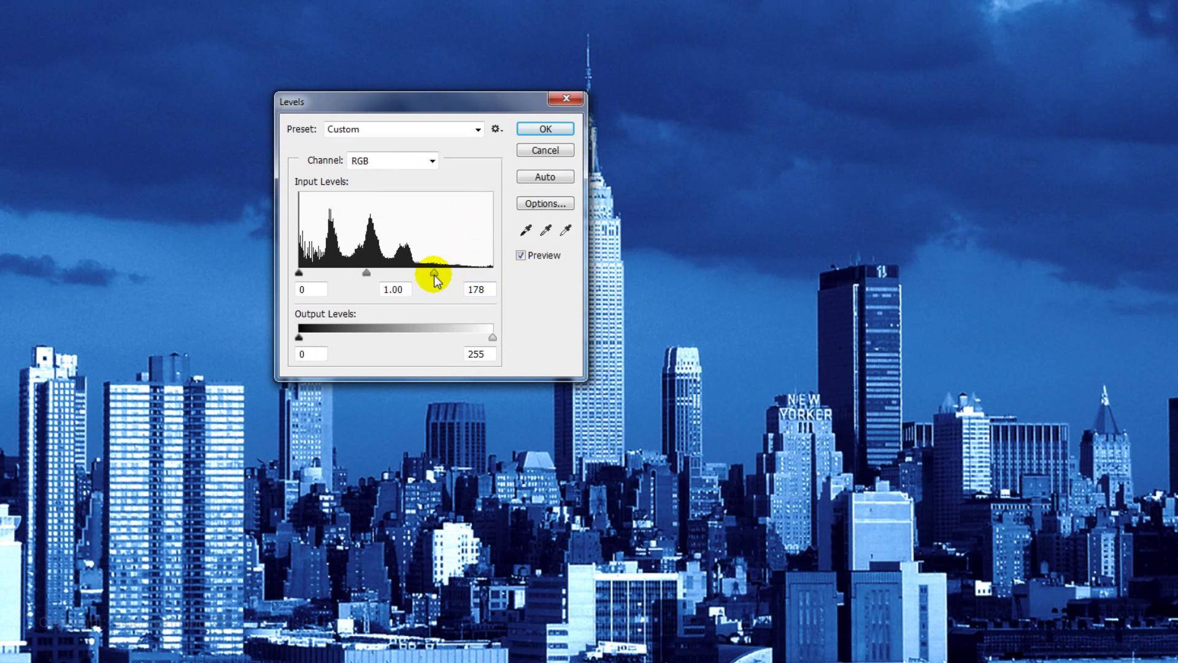
pyautogui.click(552, 128)
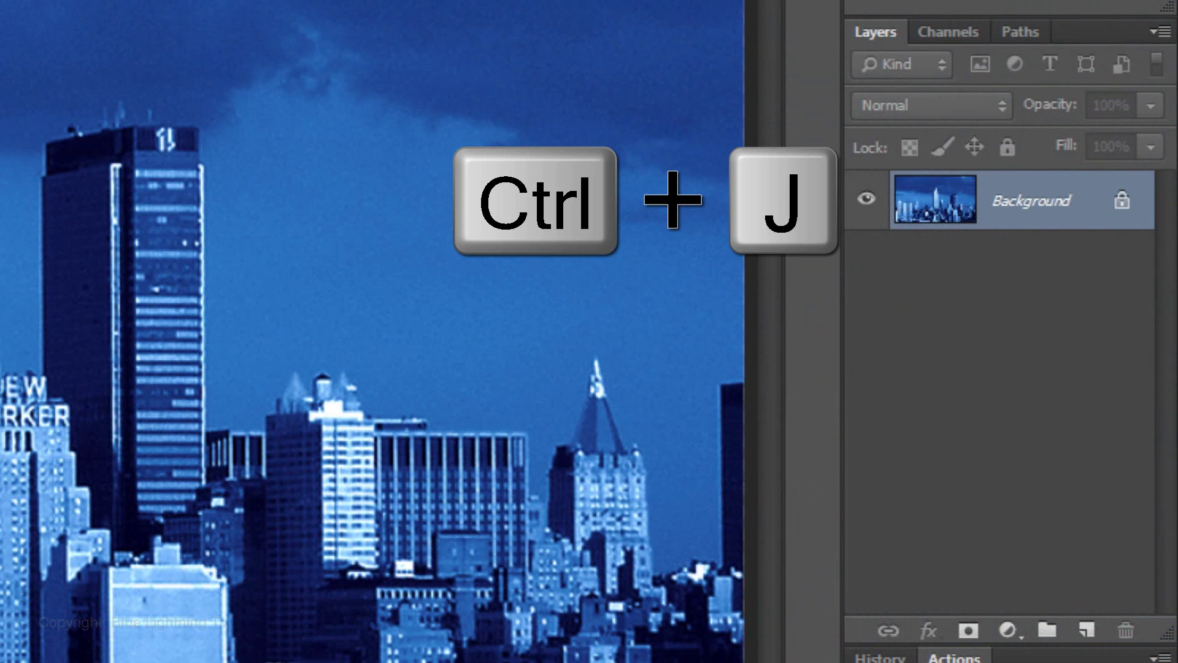
# Make three duplicate layers of the Background.
pyautogui.hotkey('ctrl', 'j')
pyautogui.hotkey('ctrl', 'j')
pyautogui.hotkey('ctrl', 'j')
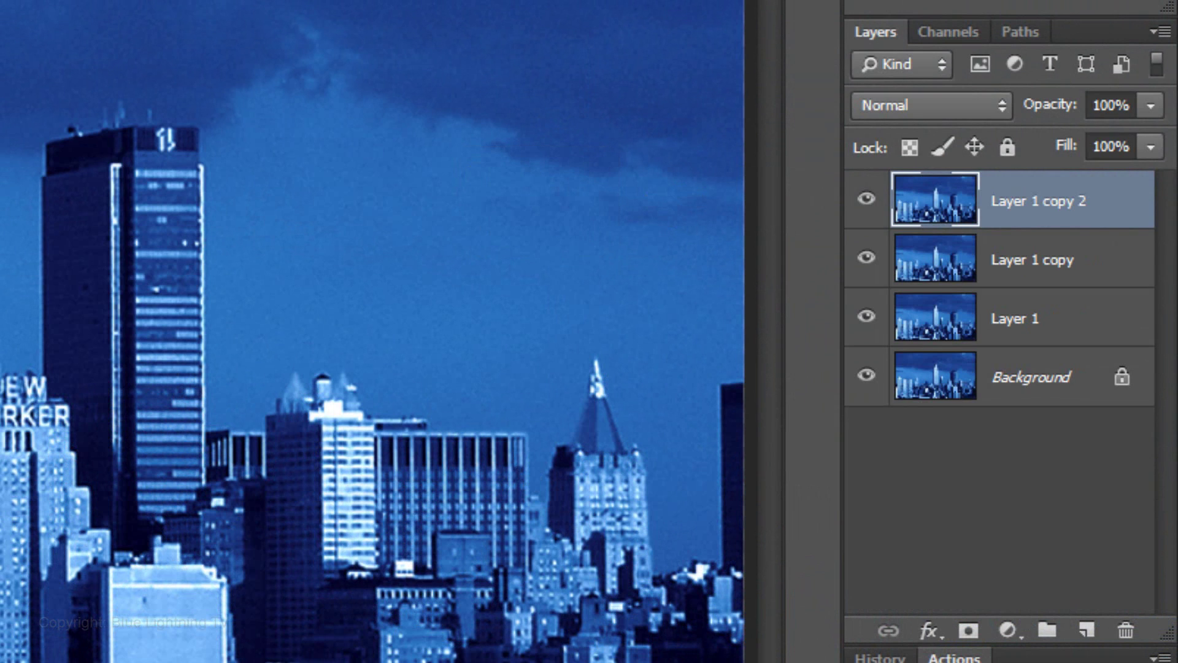
# Add a new layer directly above the Background and fill it with white.
pyautogui.click(974, 380)
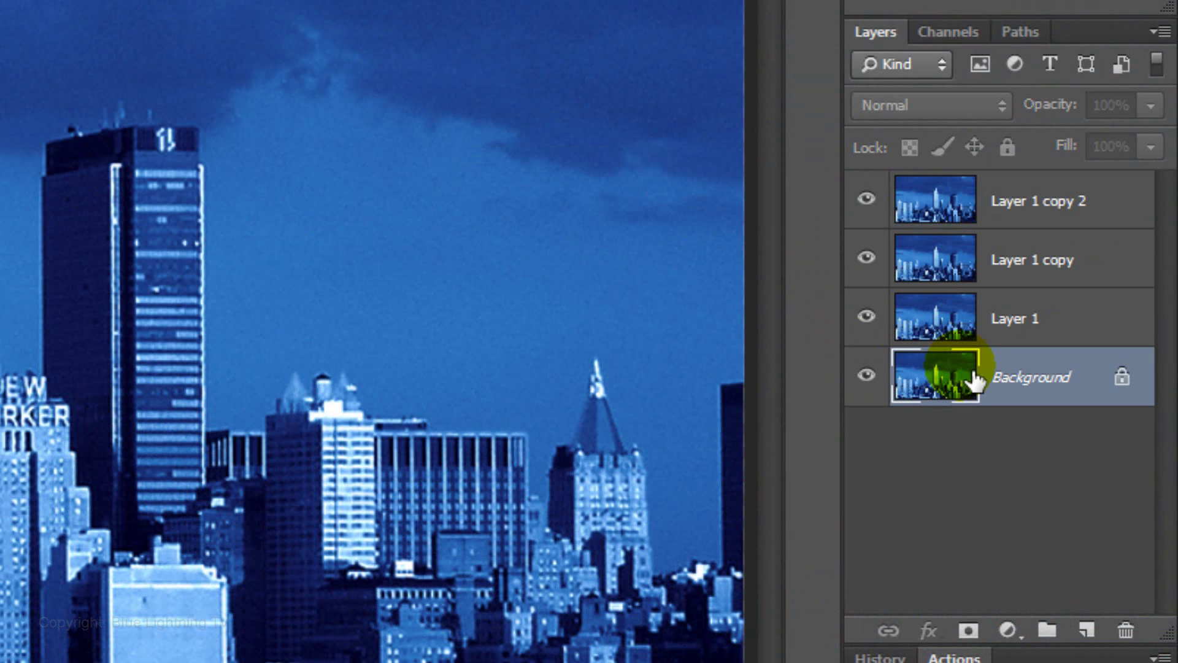
pyautogui.click(1104, 643)
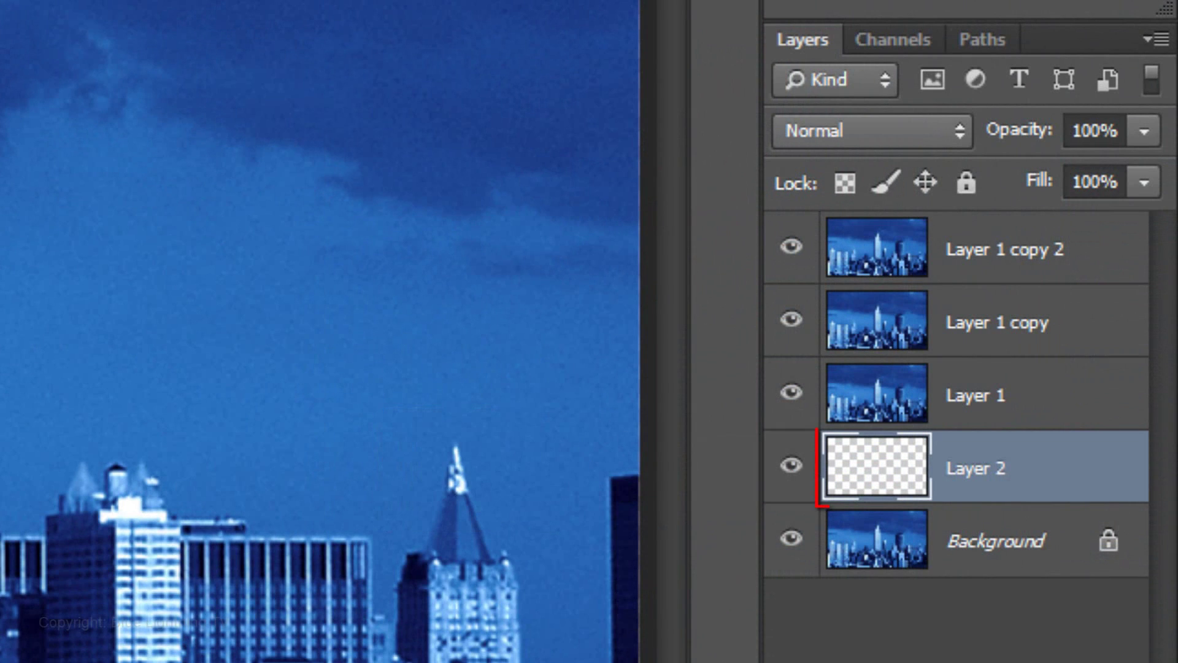
pyautogui.hotkey('ctrl', 'Delete')
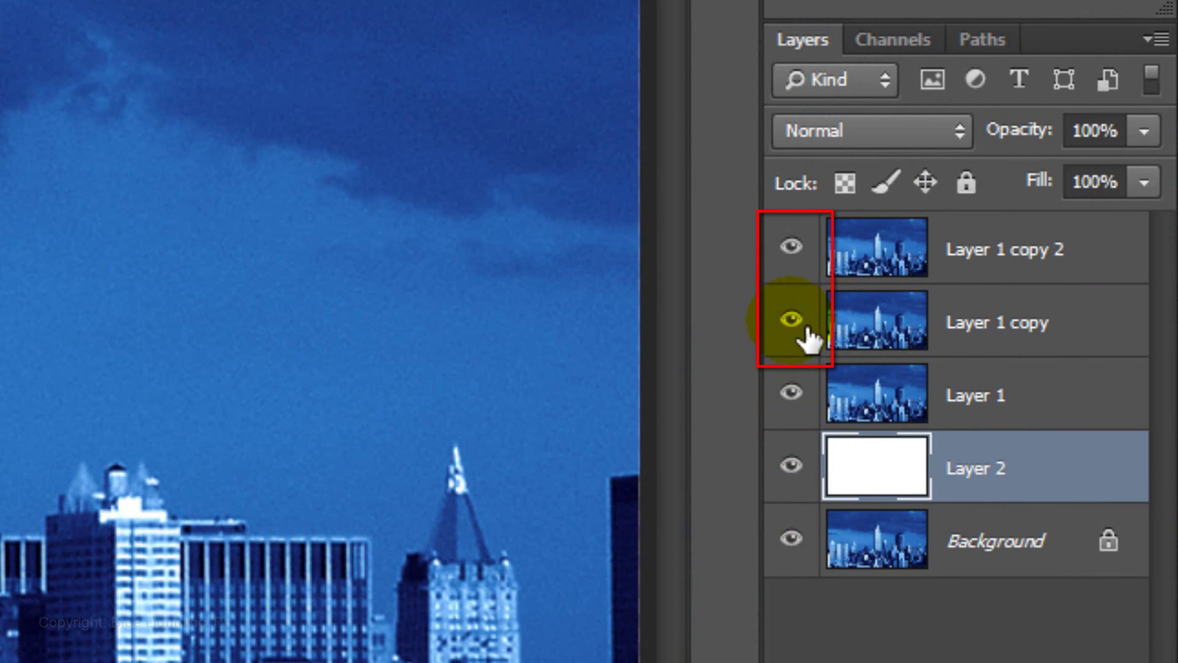
# Hide Layer 1 copy and Layer 1 copy 2, and set Layer 1's opacity to 70%.
pyautogui.moveTo(798, 325); pyautogui.dragTo(809, 251)
pyautogui.click(884, 383)
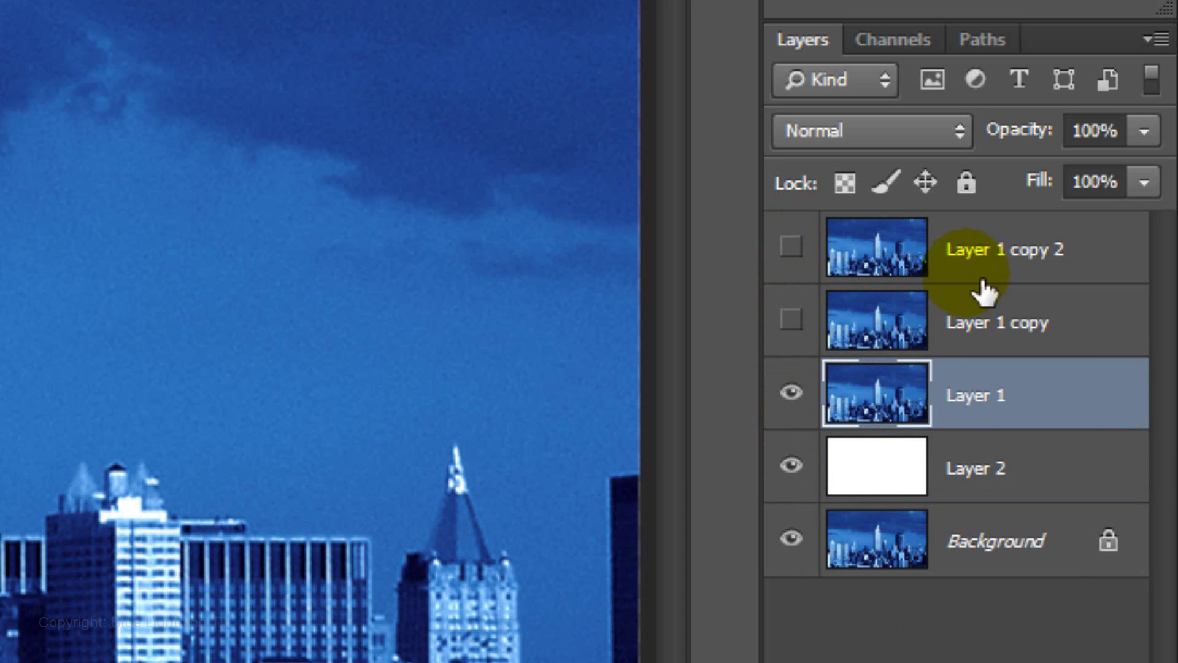
pyautogui.click(1111, 130)
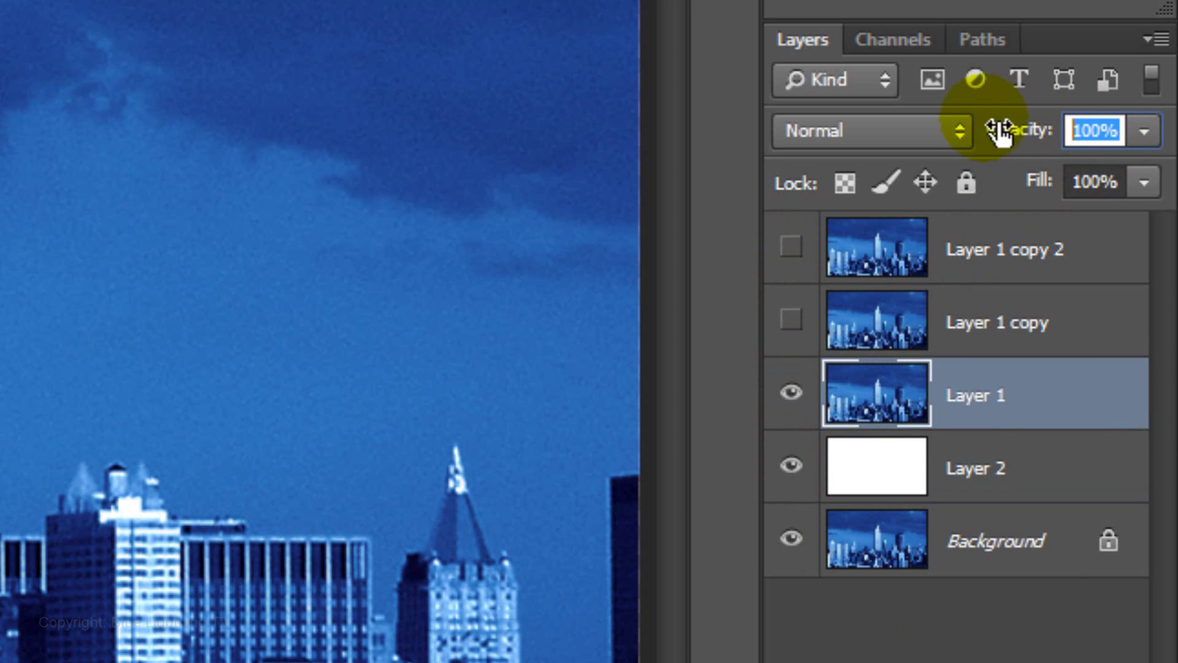
pyautogui.write('70')
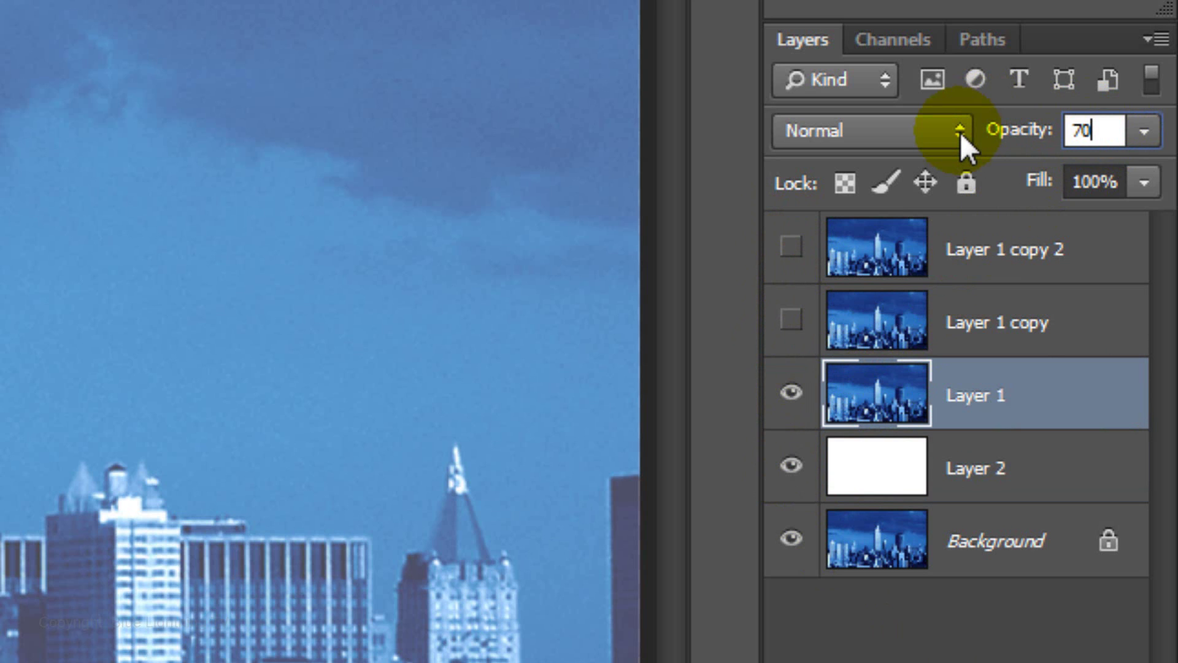
# Show Layer 1 copy and apply a custom Lens Correction to it with the vignette amount set to -100.
pyautogui.click(864, 331)
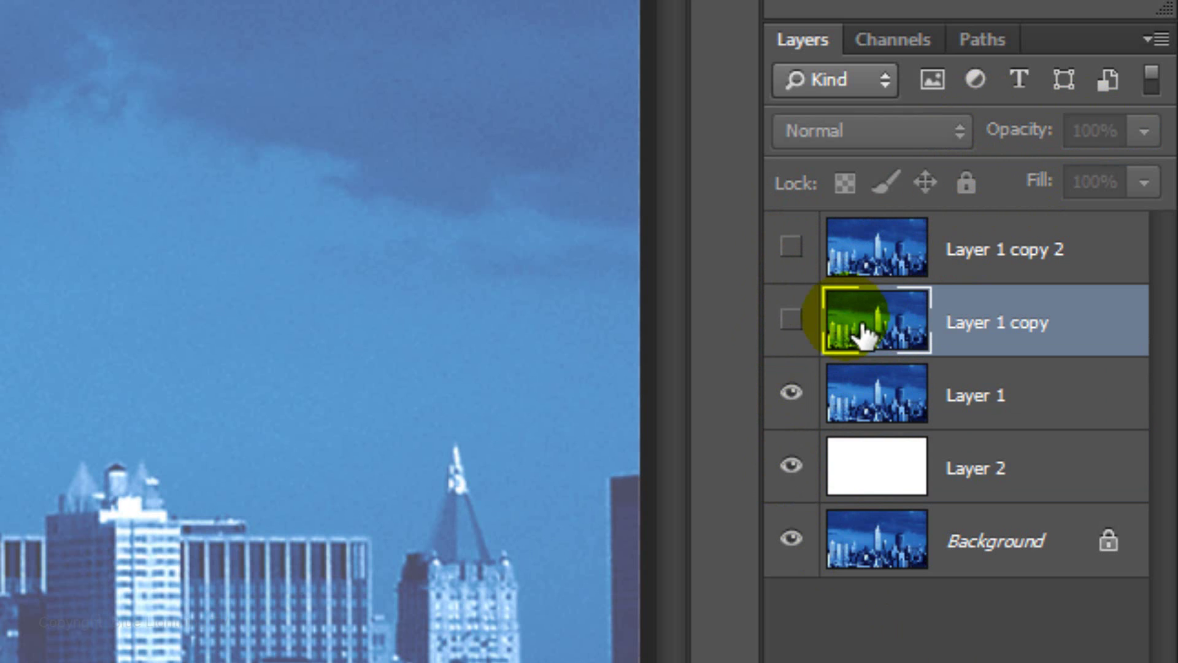
pyautogui.click(791, 319)
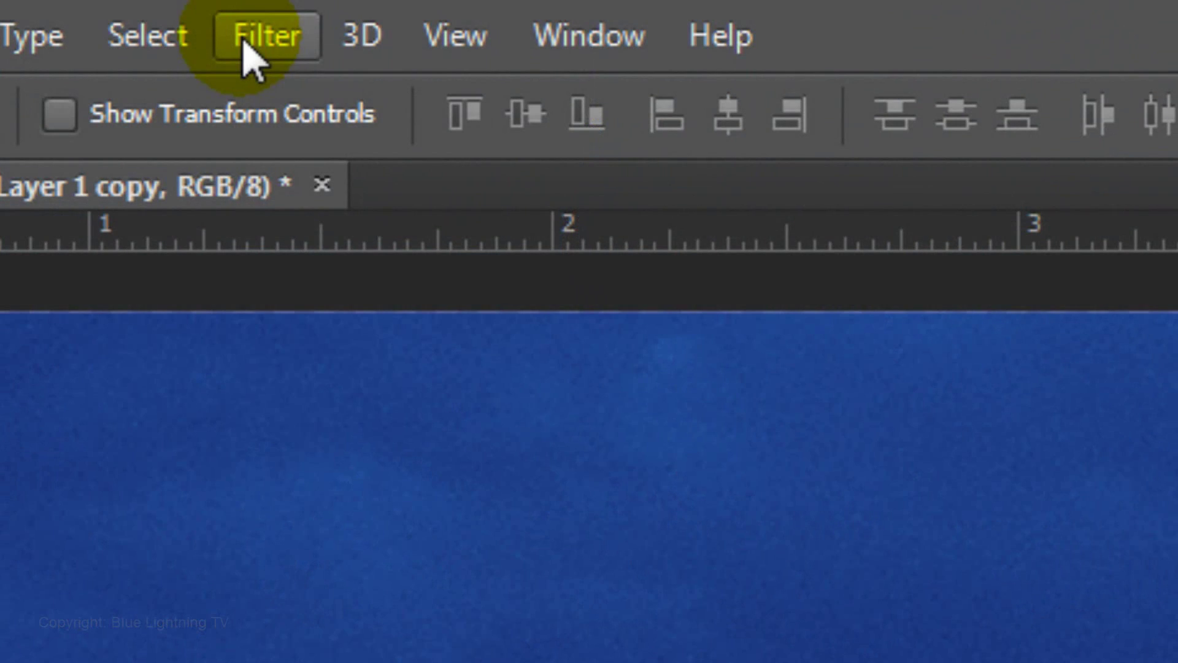
pyautogui.click(249, 40)
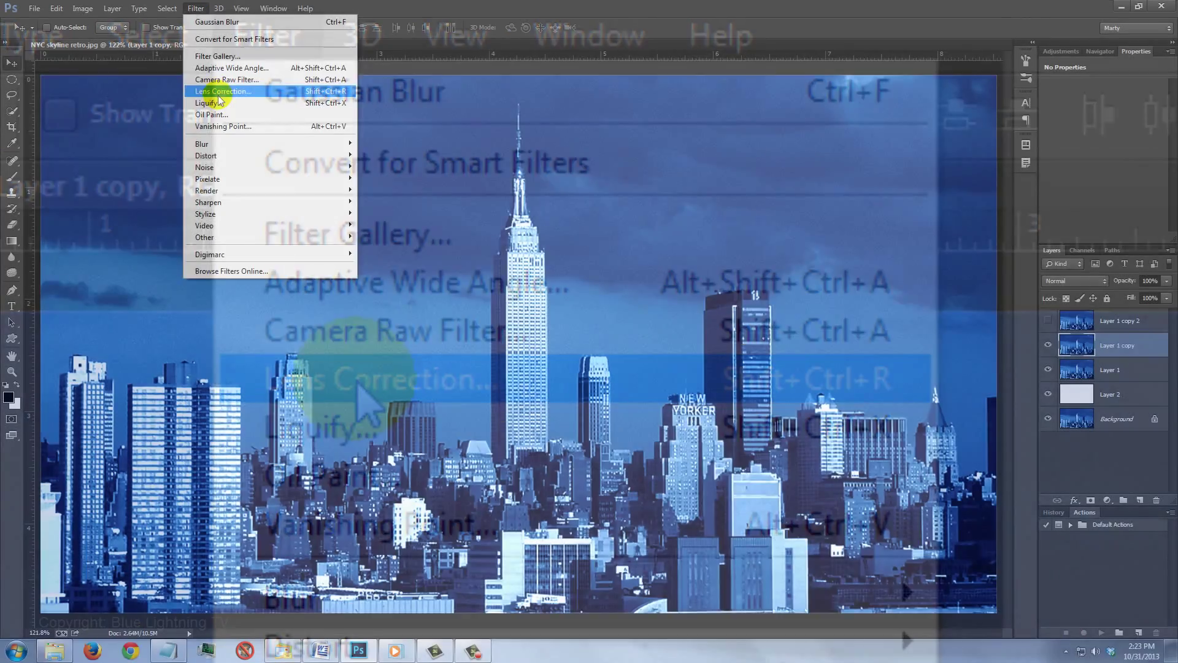
pyautogui.click(359, 381)
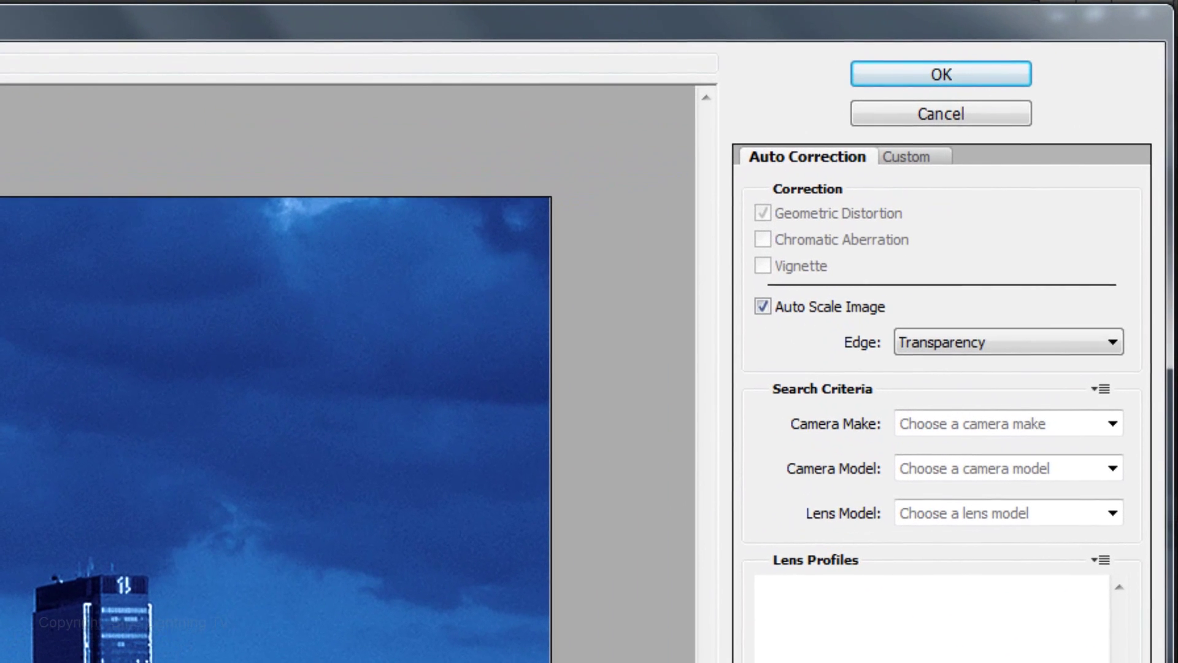
pyautogui.click(890, 157)
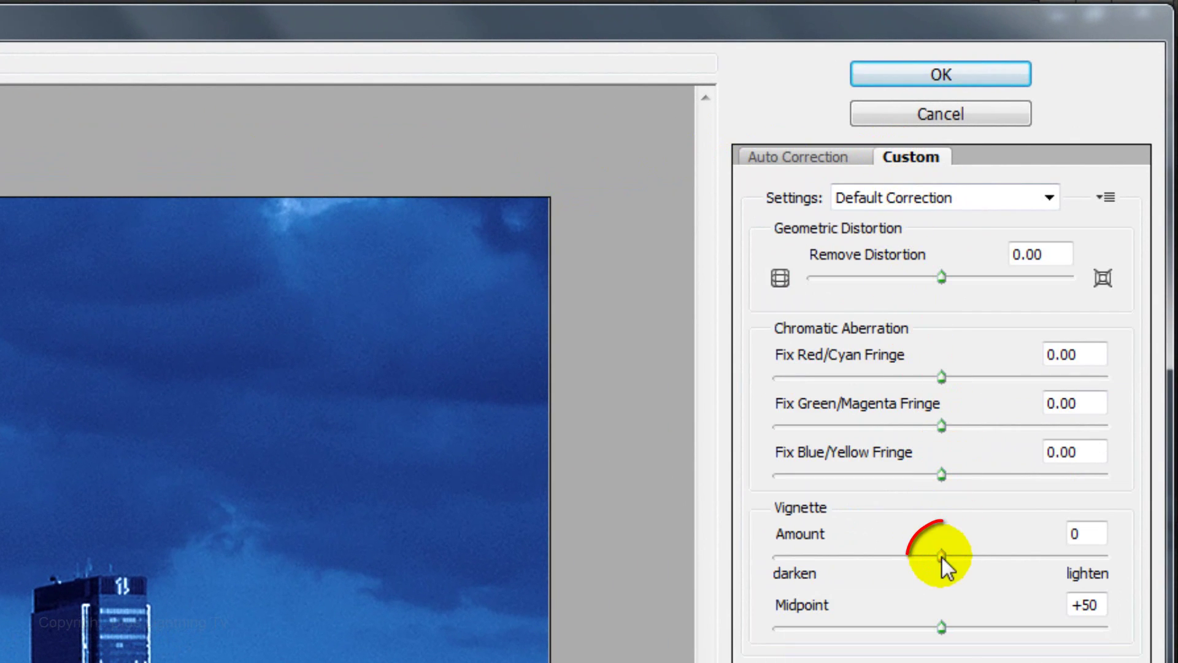
pyautogui.moveTo(941, 557); pyautogui.dragTo(716, 562)
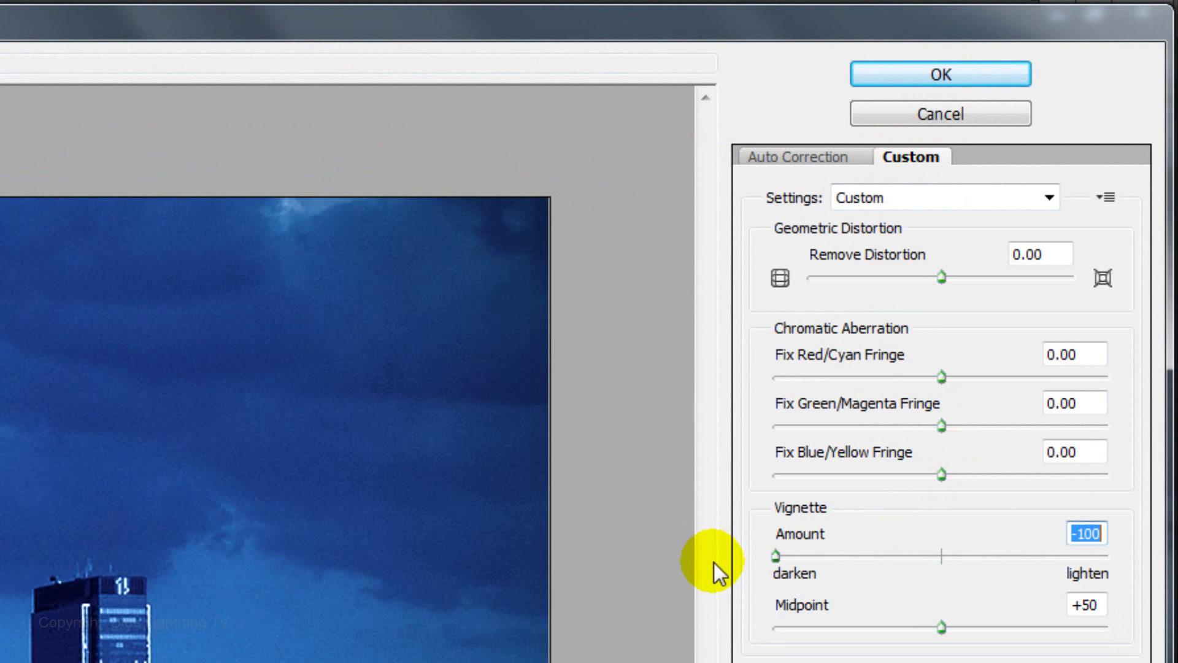
pyautogui.click(937, 76)
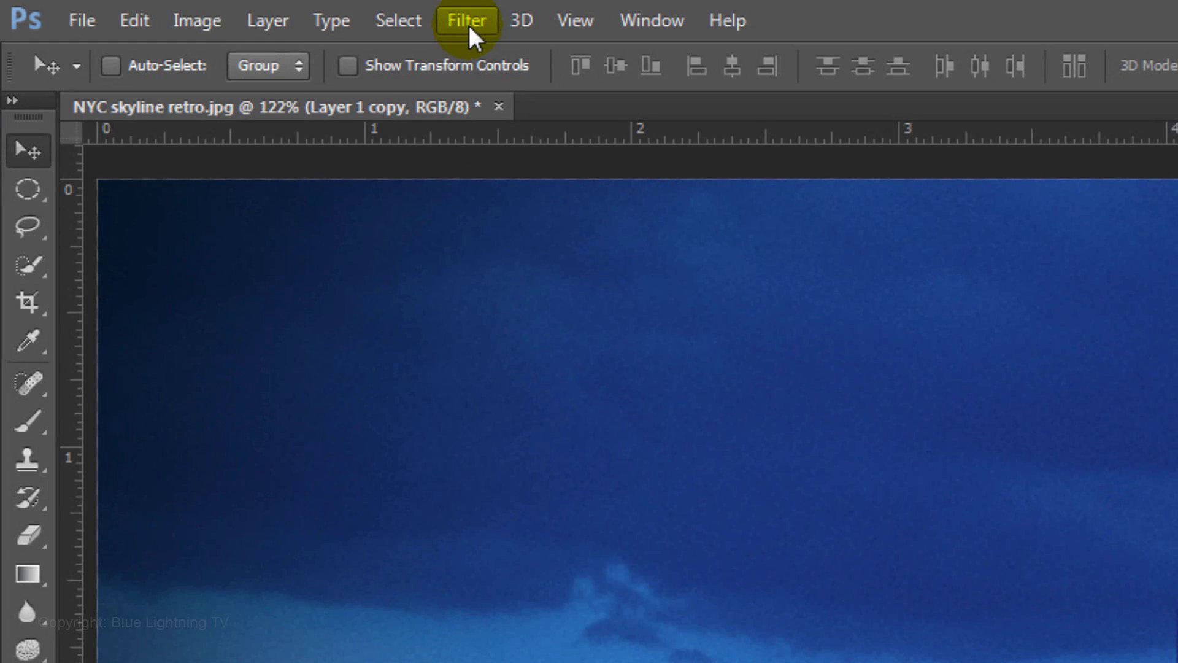
# Apply the Filter Gallery's Diffuse Glow to Layer 1 copy with graininess 0, reducing the glow amount and clear amount.
pyautogui.click(467, 23)
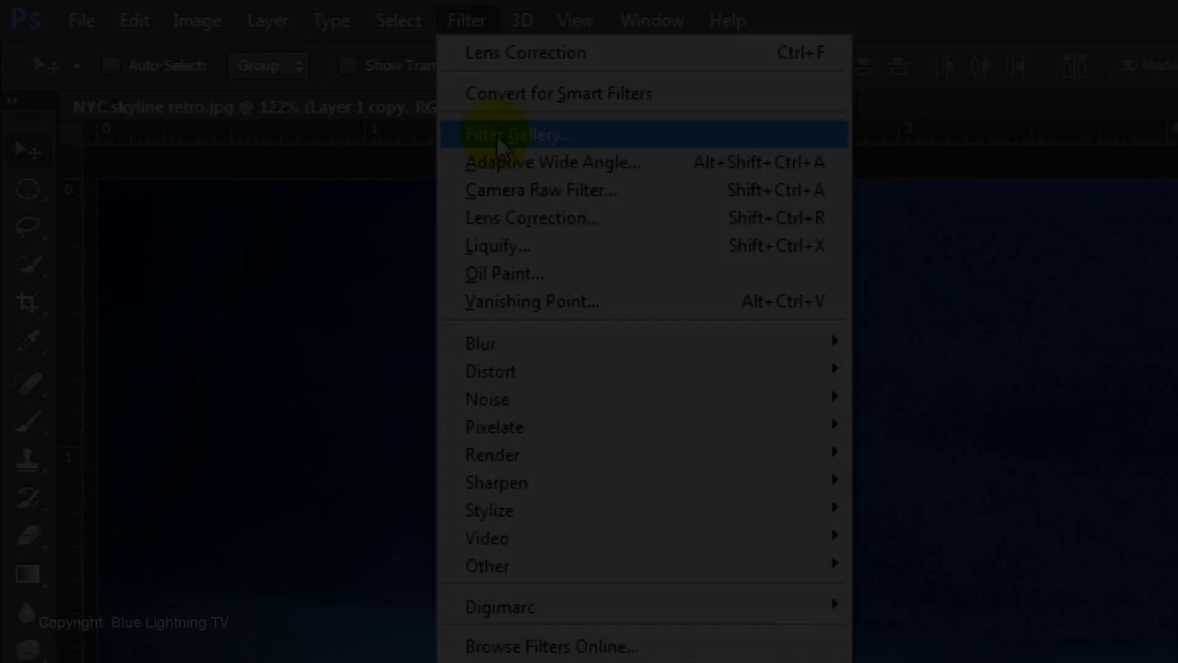
pyautogui.click(496, 135)
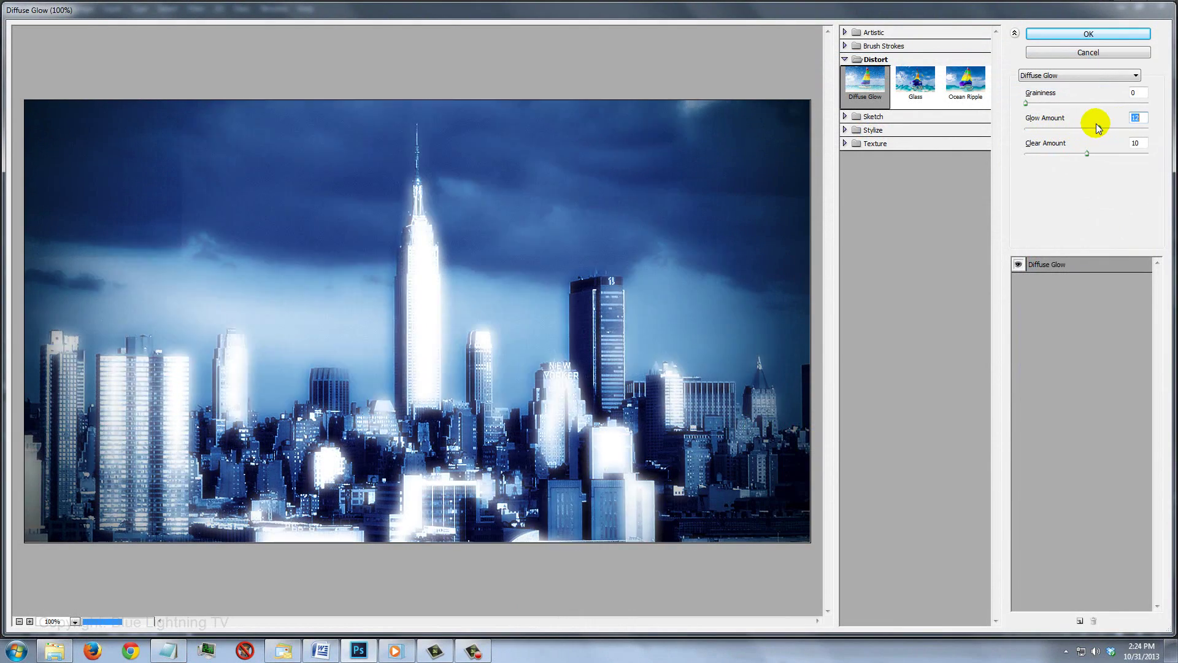
pyautogui.click(1044, 129)
pyautogui.moveTo(1087, 153); pyautogui.dragTo(1051, 153)
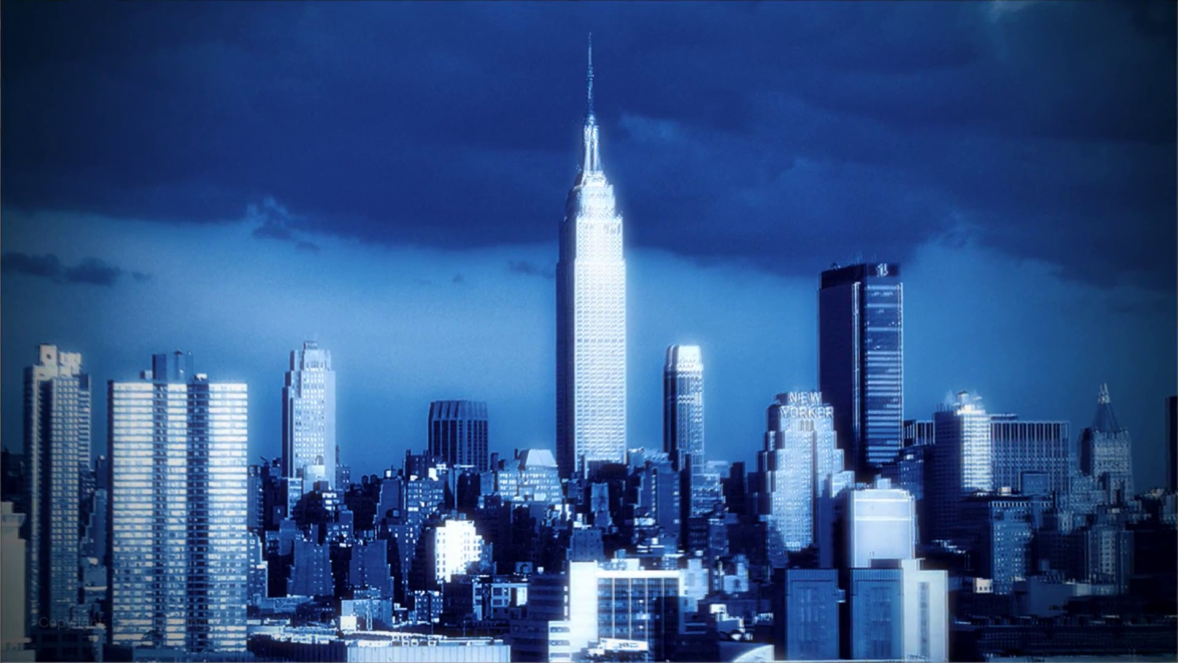
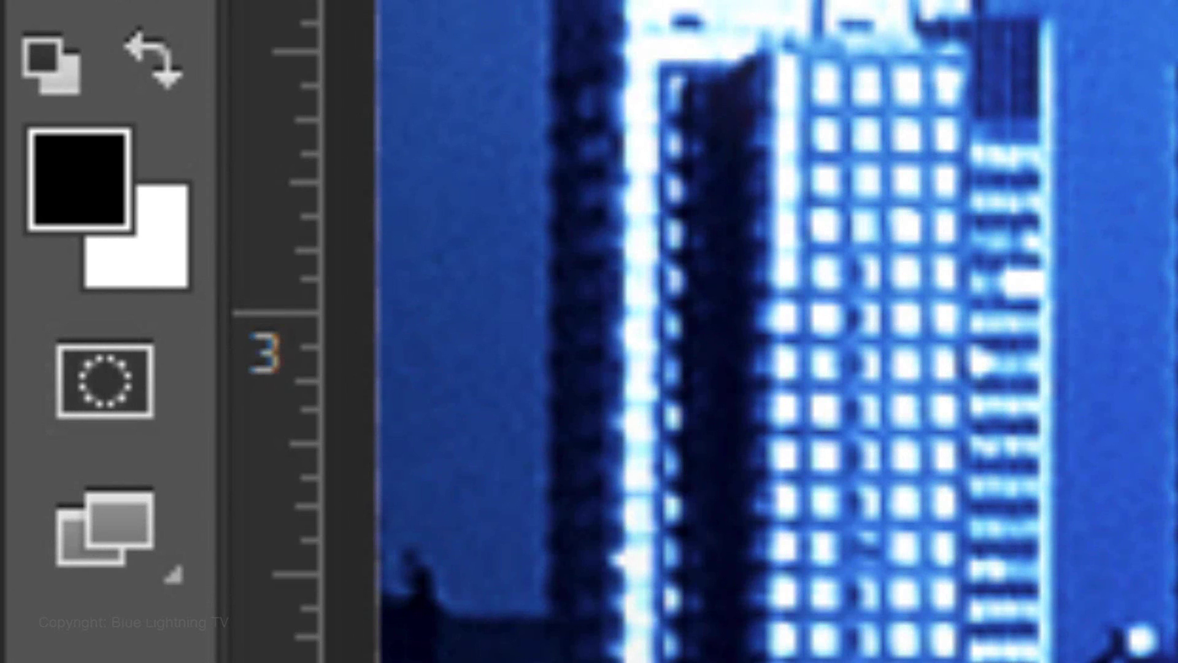
# Paint a soft Quick Mask with the 500-pixel brush over the Empire State Building and convert it to a selection of the surroundings.
pyautogui.press('q')
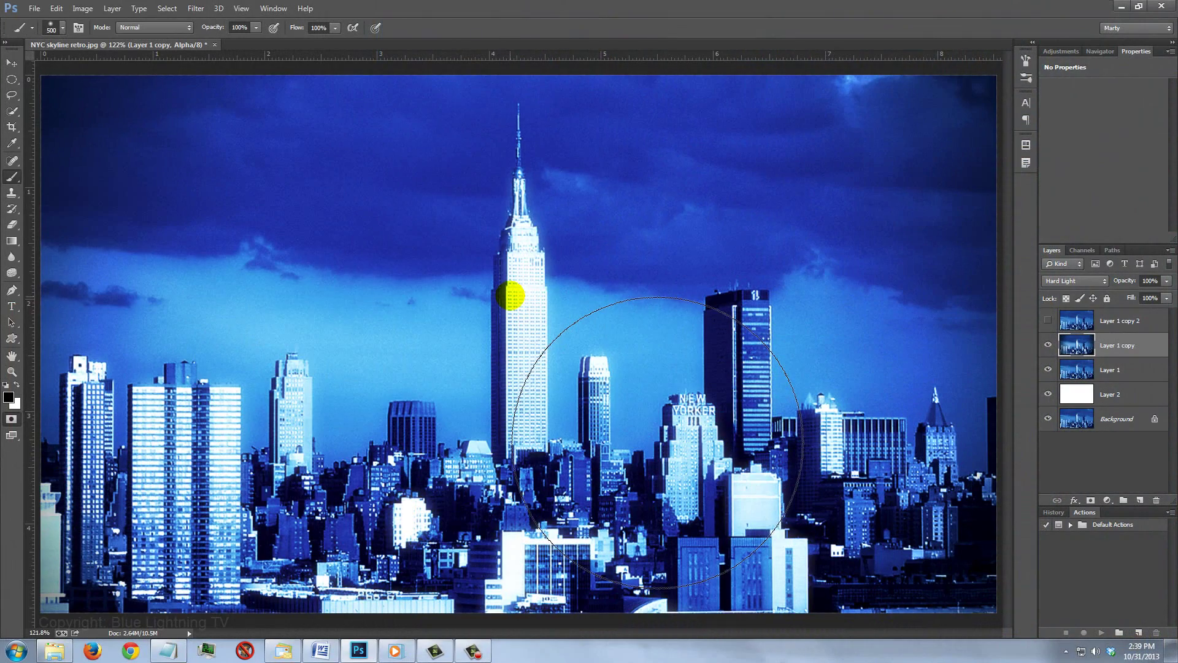
pyautogui.click(503, 301)
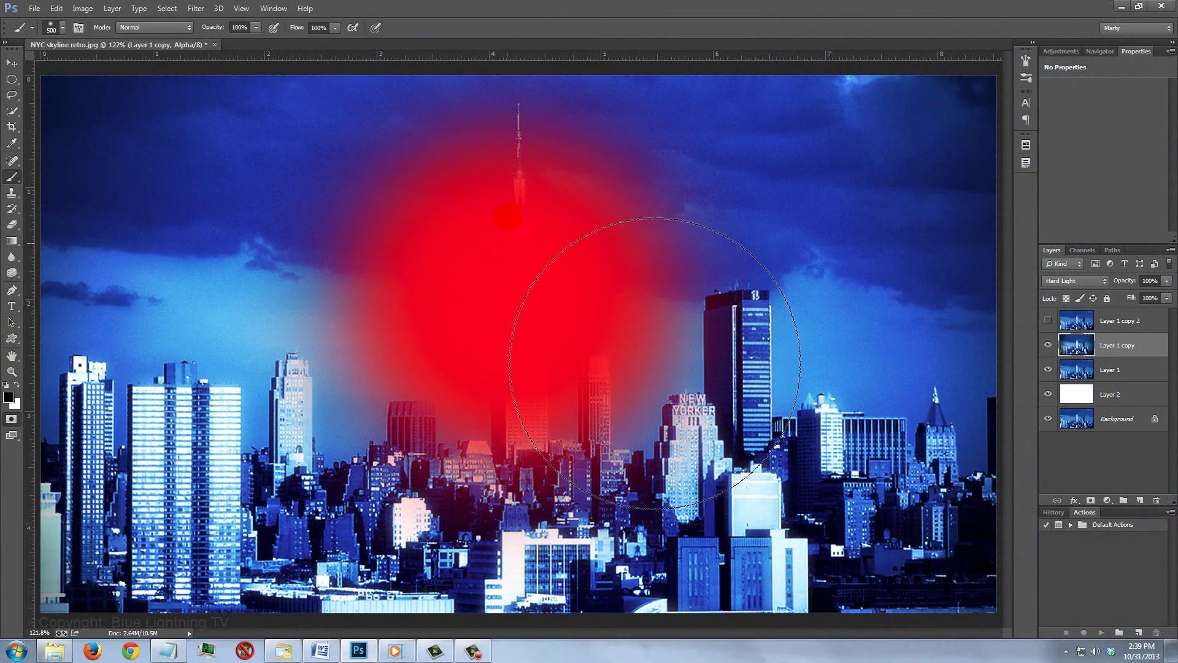
pyautogui.click(519, 246)
pyautogui.moveTo(509, 430)
pyautogui.mouseDown()
pyautogui.moveTo(485, 466)
pyautogui.moveTo(510, 522)
pyautogui.mouseUp()
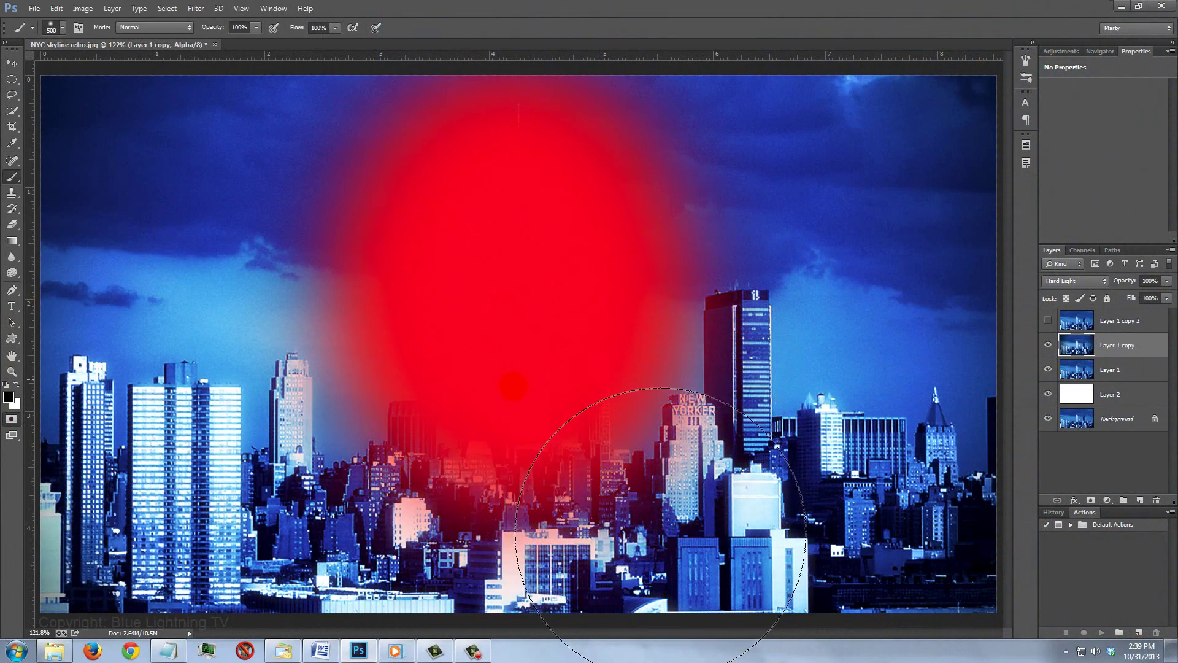
pyautogui.press('q')
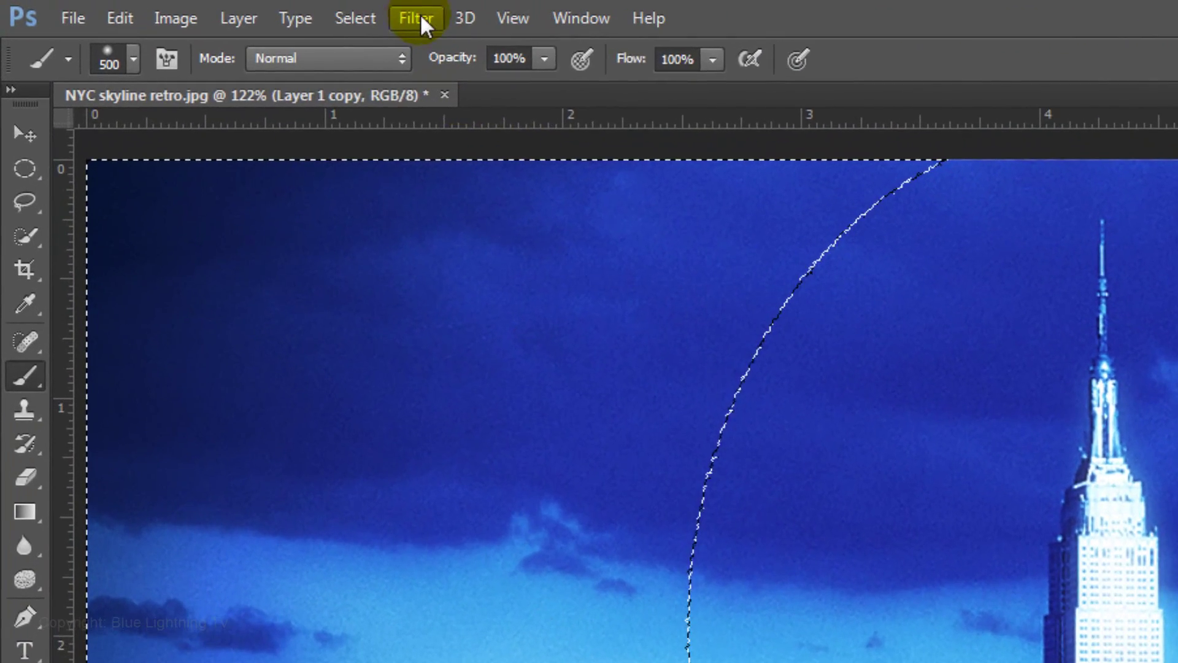
# Blur the selected surroundings on Layer 1 copy with a Gaussian Blur of 5 pixels radius.
pyautogui.click(420, 13)
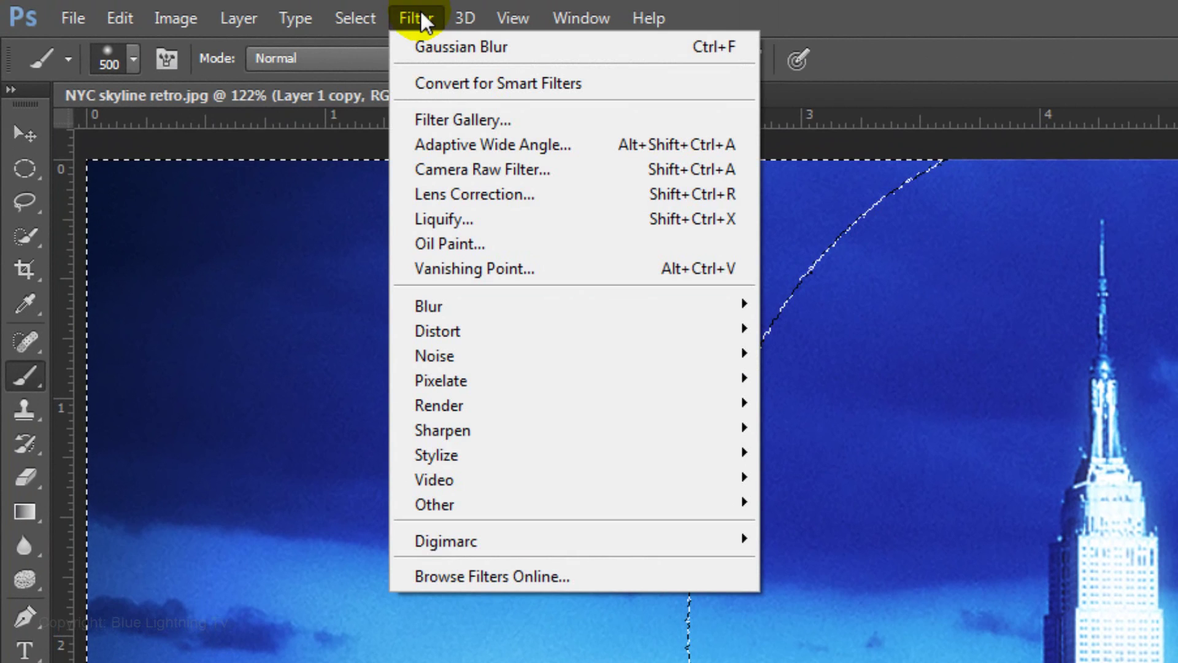
pyautogui.moveTo(456, 316)
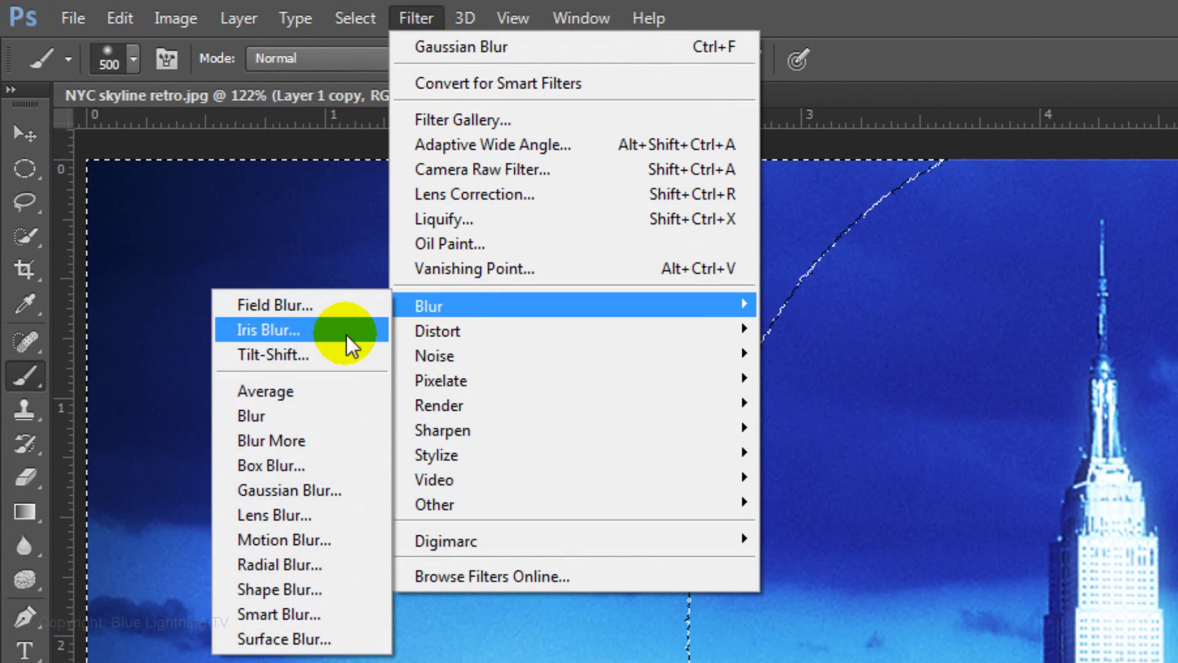
pyautogui.click(300, 491)
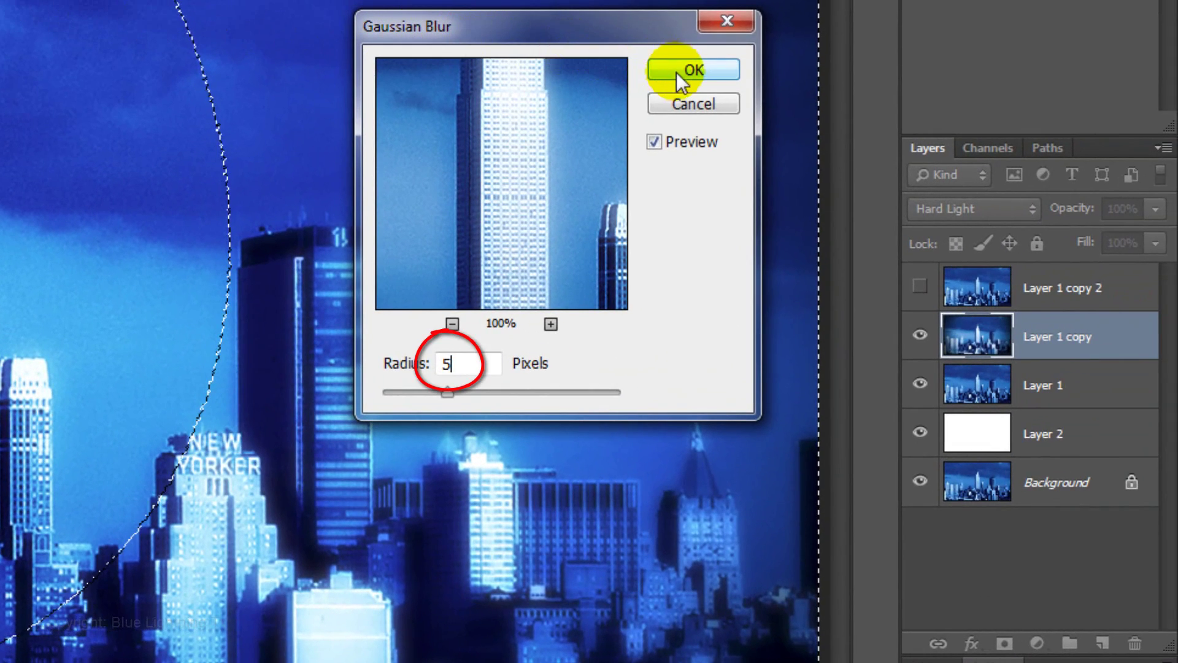
pyautogui.click(694, 70)
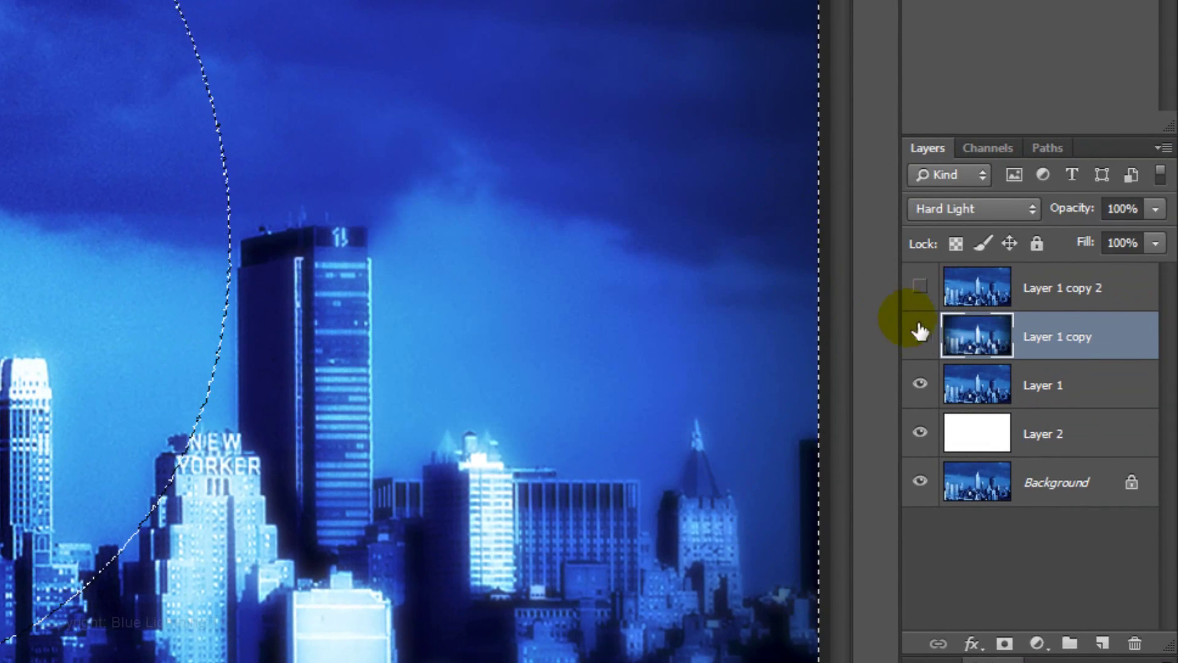
# Apply a Gaussian Blur with a radius of 1 pixel to the selected area of Layer 1, and deselect.
pyautogui.click(981, 390)
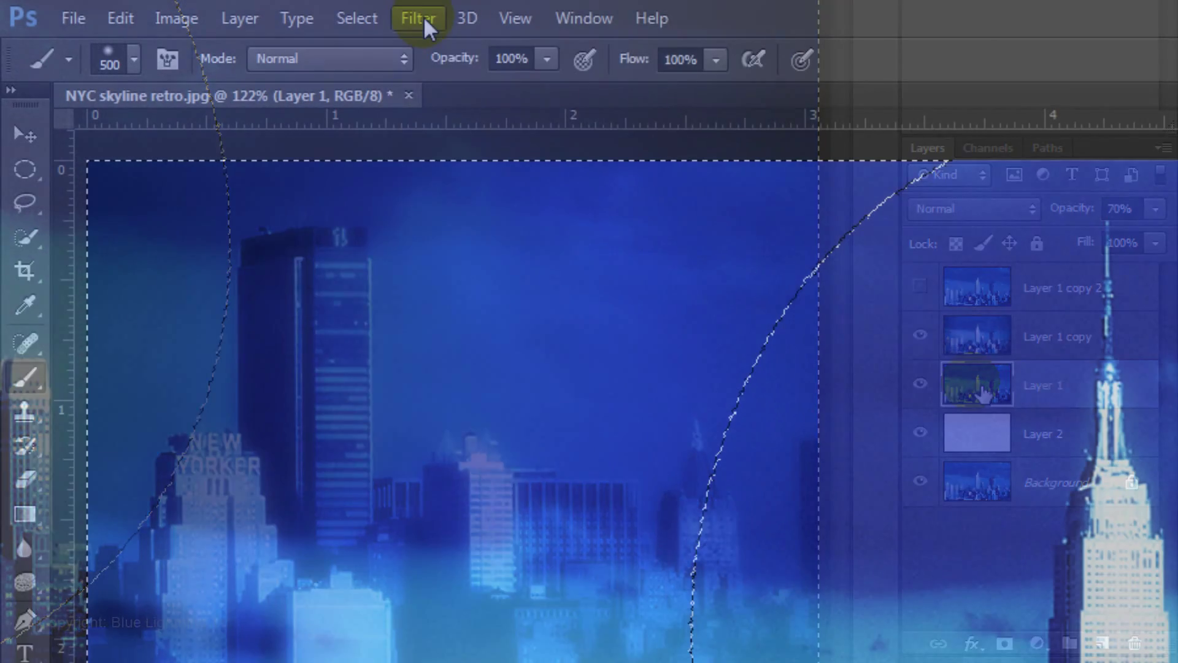
pyautogui.click(422, 17)
pyautogui.moveTo(440, 305)
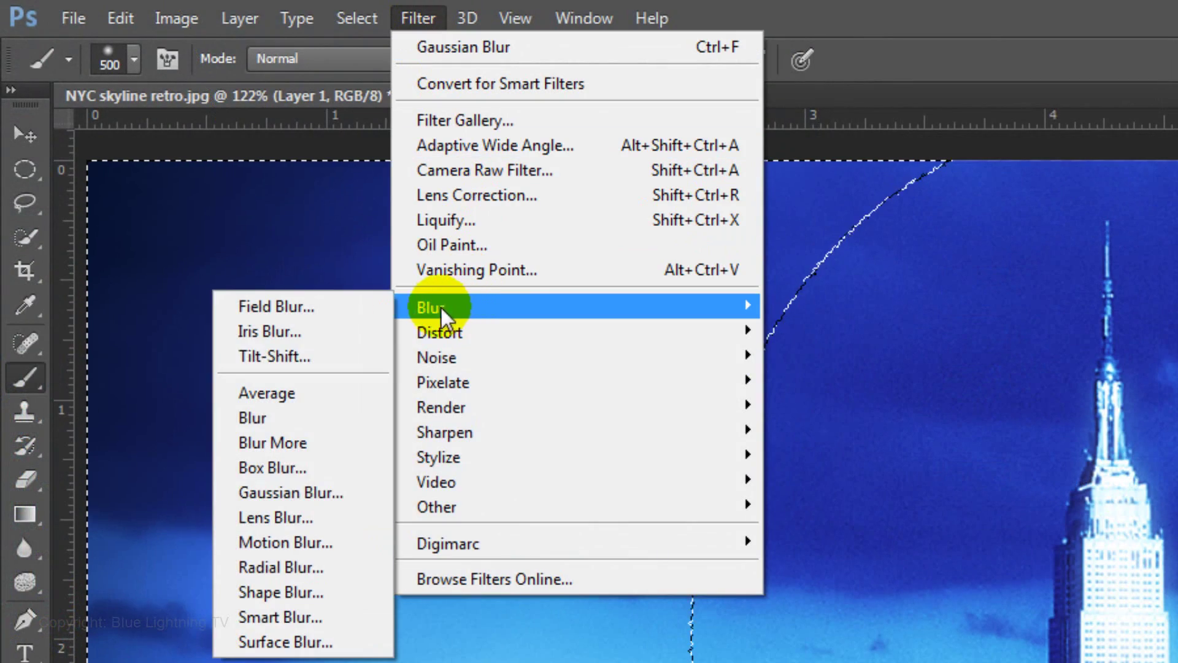
pyautogui.click(320, 493)
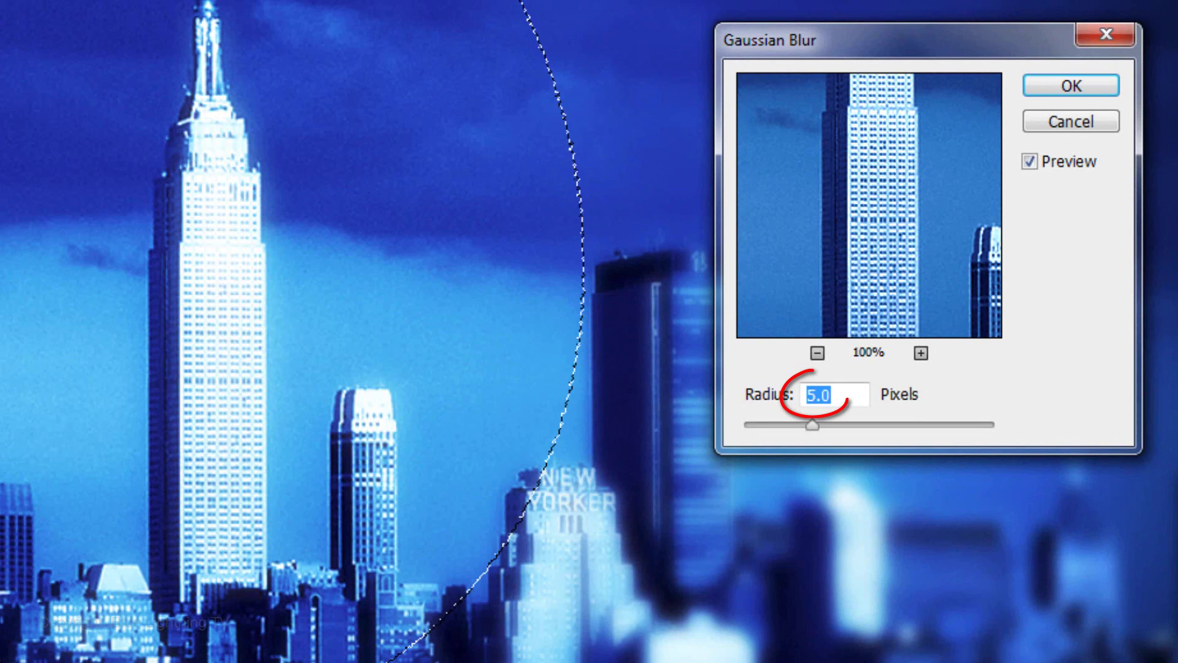
pyautogui.write('1')
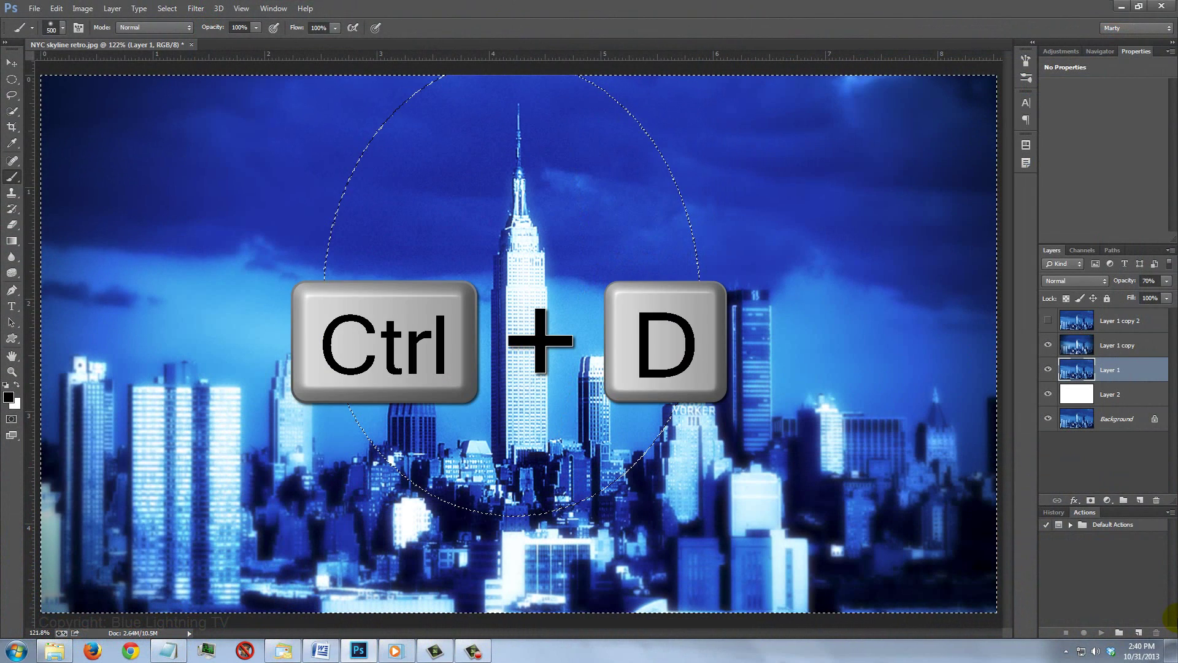
pyautogui.hotkey('ctrl', 'd')
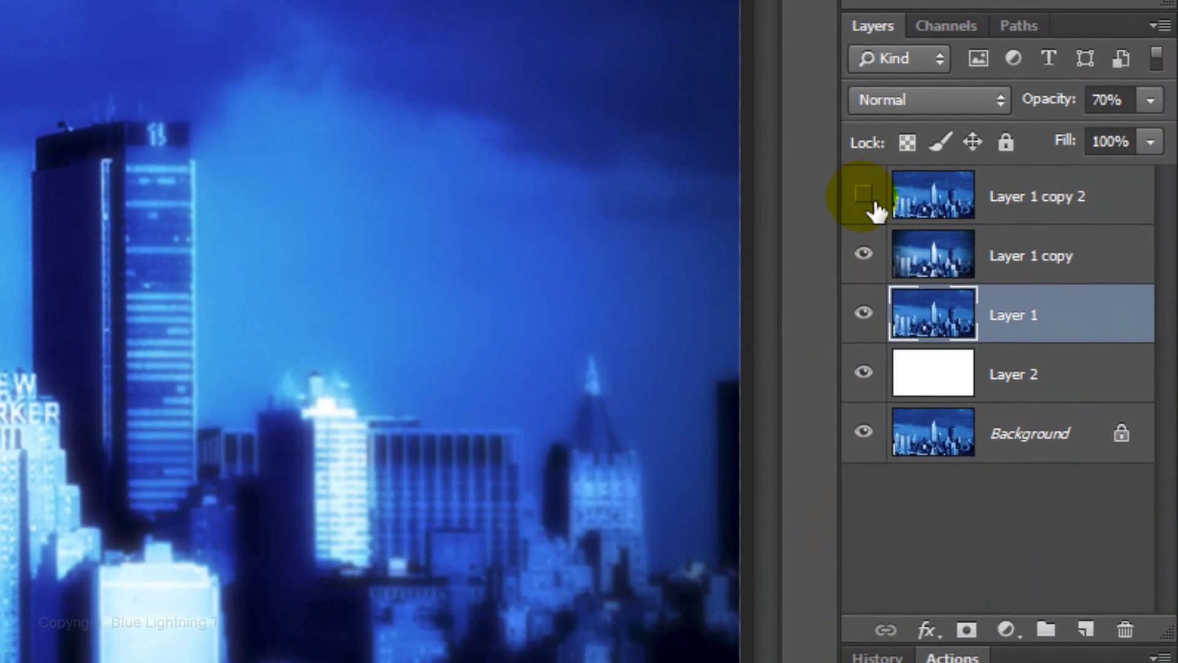
# Show Layer 1 copy 2, add a layer mask to it and invert the mask to black.
pyautogui.click(1048, 320)
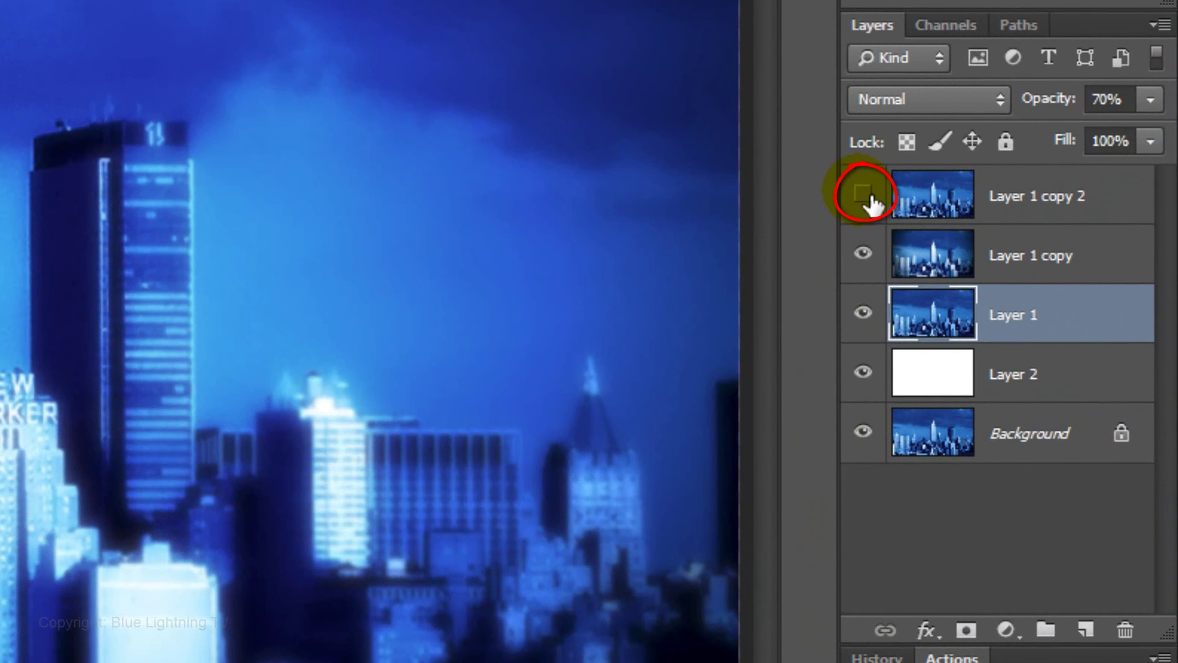
pyautogui.click(950, 198)
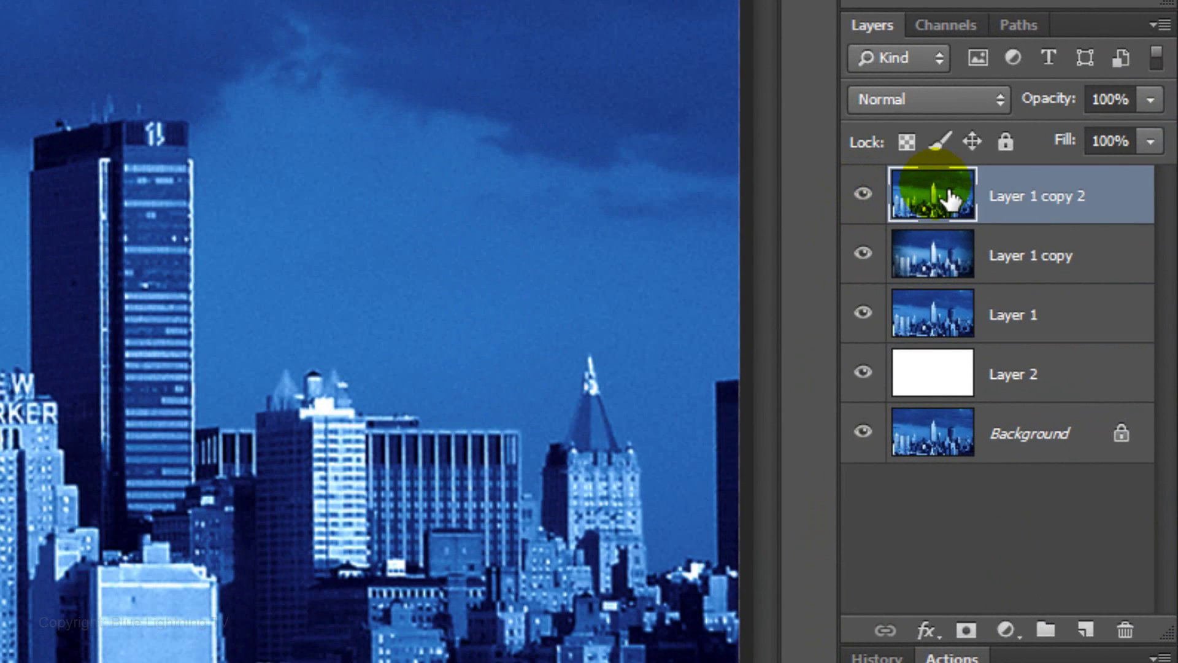
pyautogui.click(967, 630)
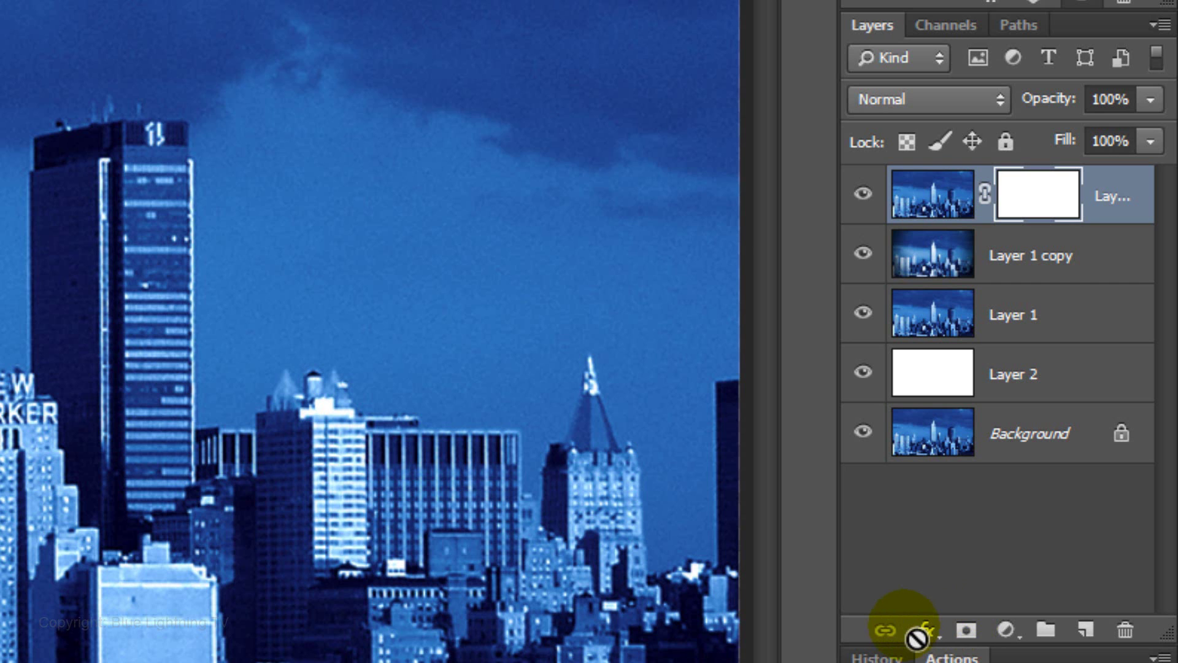
pyautogui.hotkey('ctrl', 'i')
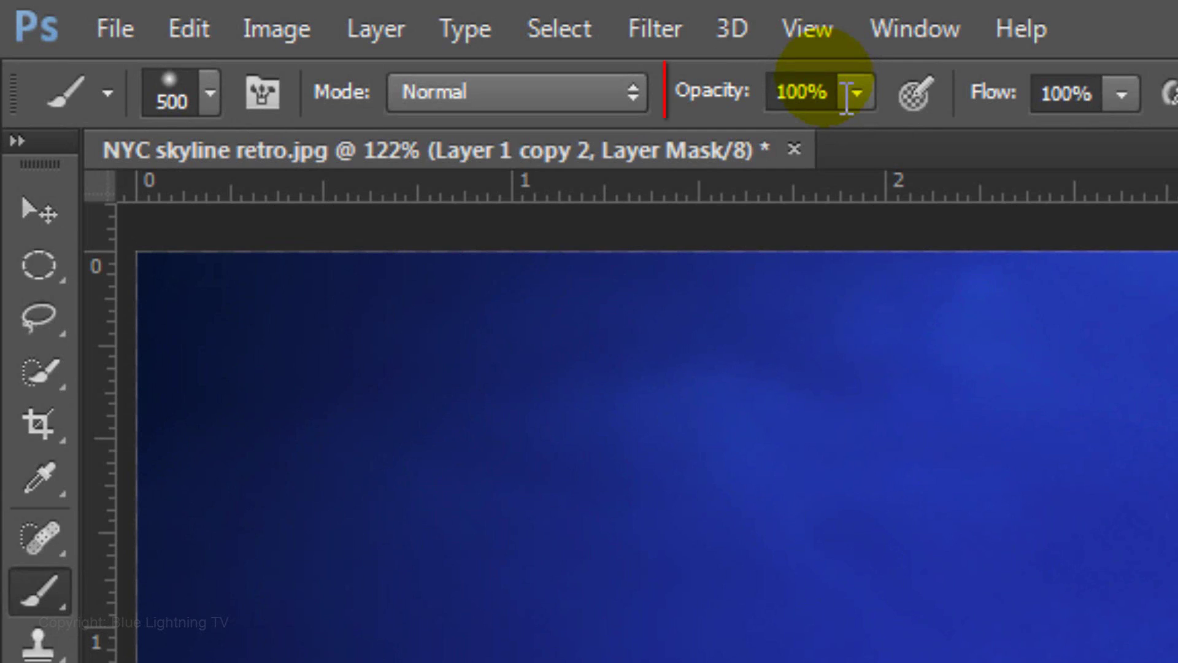
# Set the brush opacity to 50% for painting on Layer 1 copy 2's mask.
pyautogui.click(847, 95)
pyautogui.write('50')
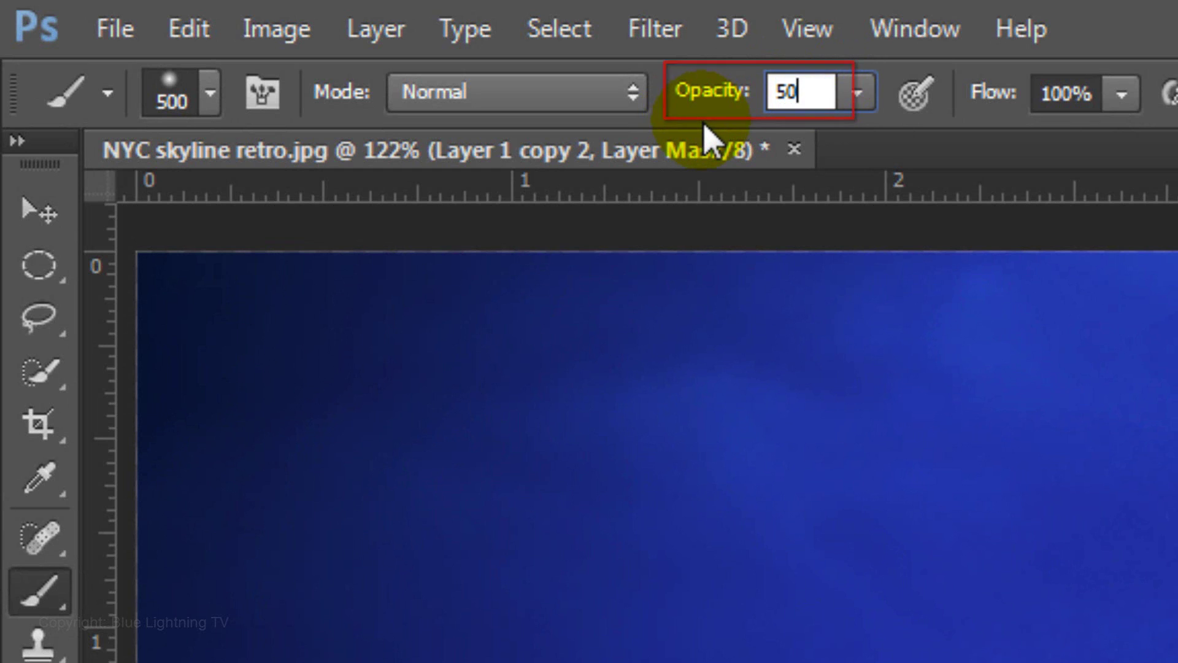